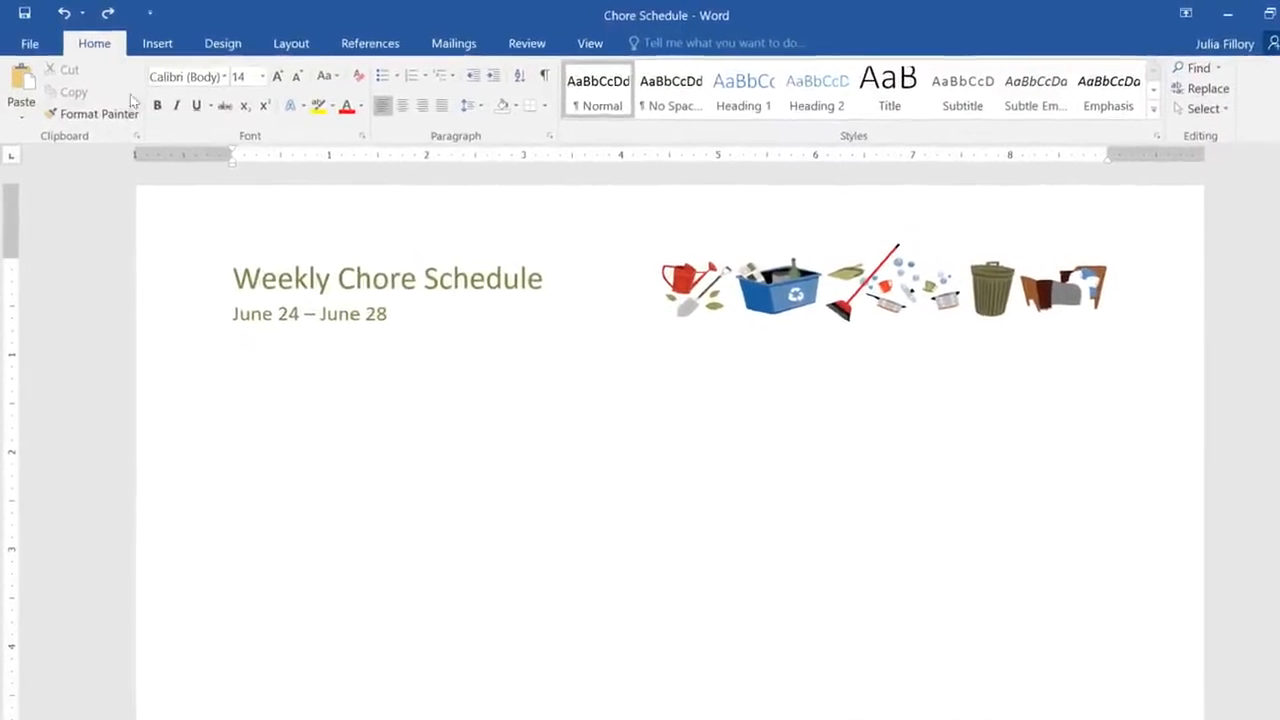
# Insert a table with six columns and six rows below the June 24 – June 28 date line.
pyautogui.click(157, 45)
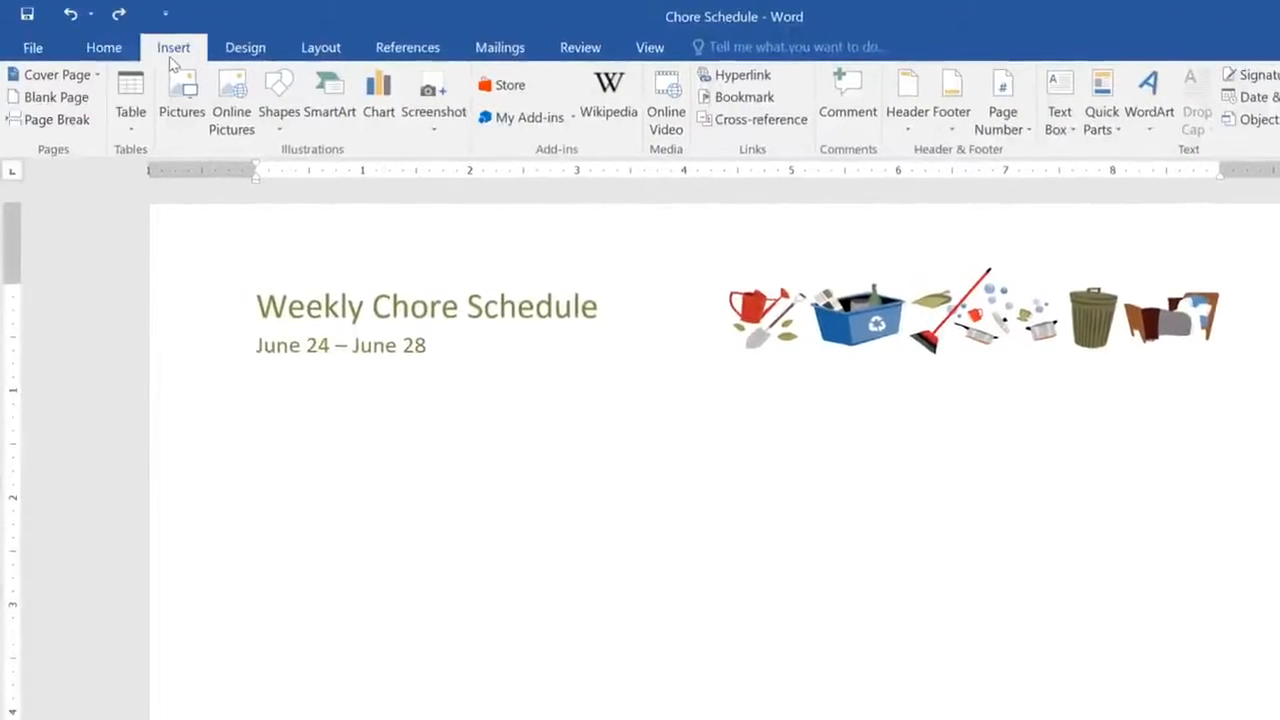
pyautogui.click(130, 100)
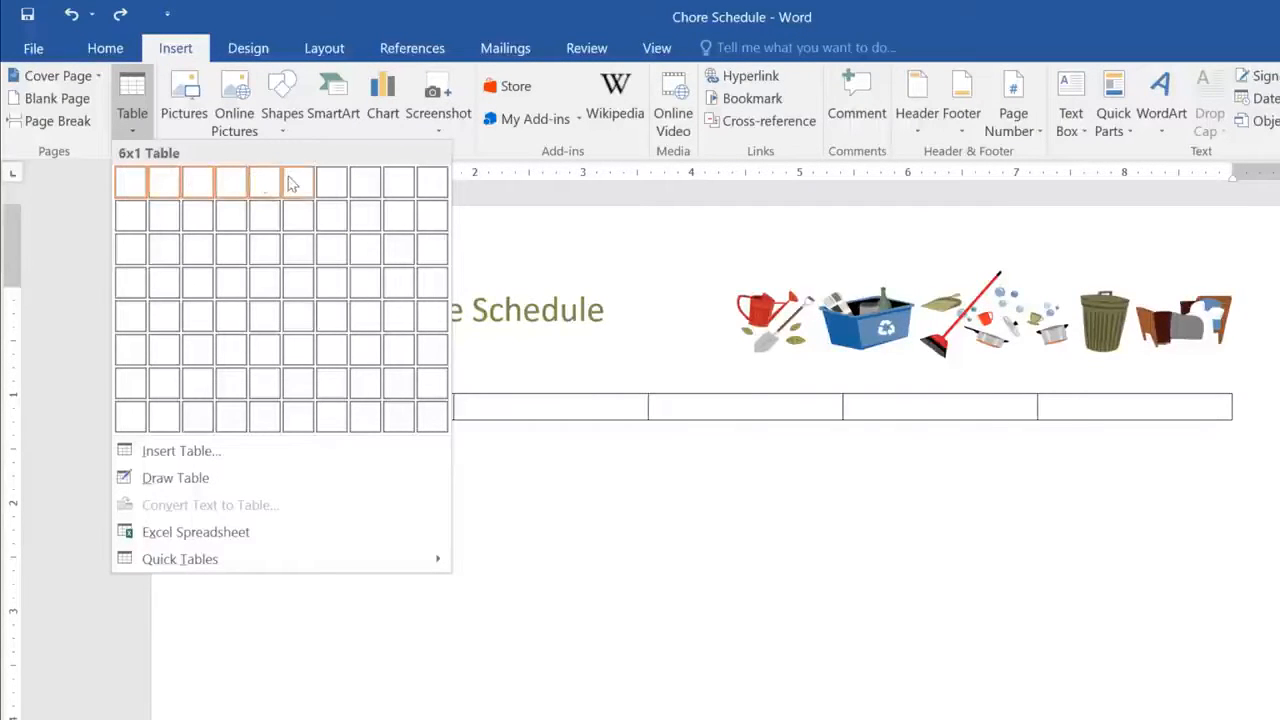
pyautogui.click(296, 352)
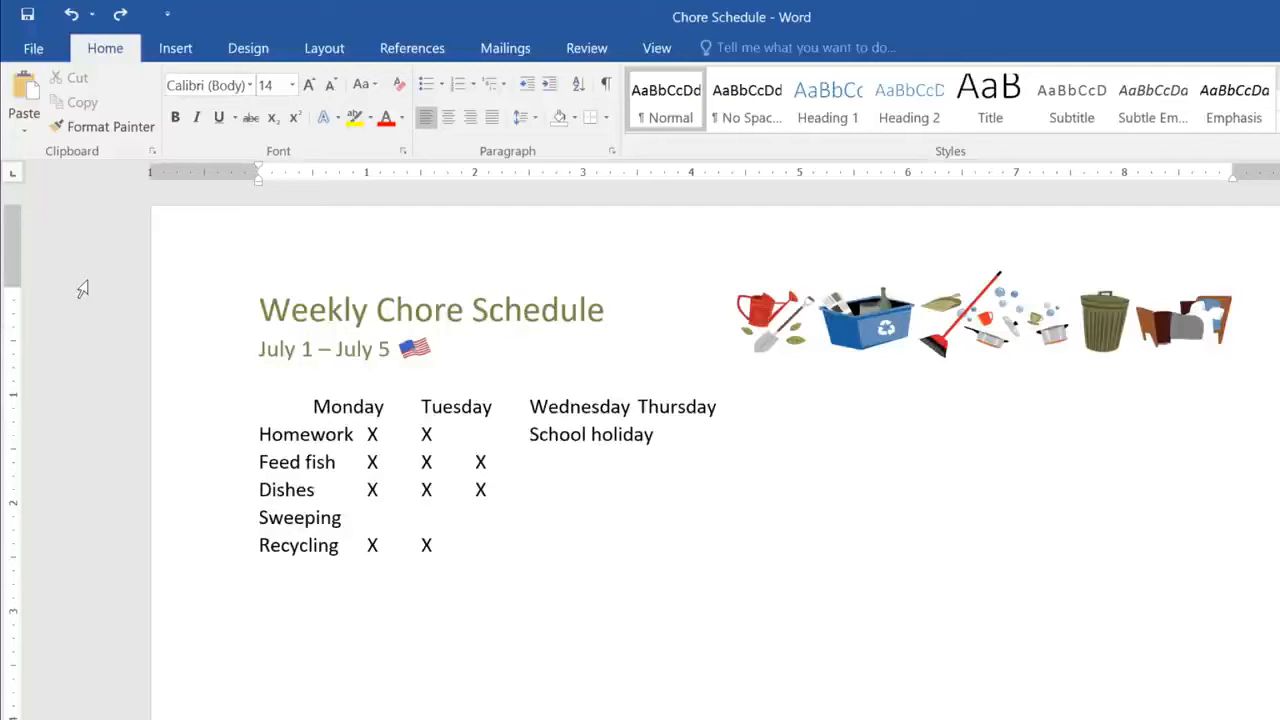
# Convert the chore list text, from the weekday line through Recycling, into a five-column table with text separated at tabs.
pyautogui.moveTo(266, 404); pyautogui.dragTo(589, 543)
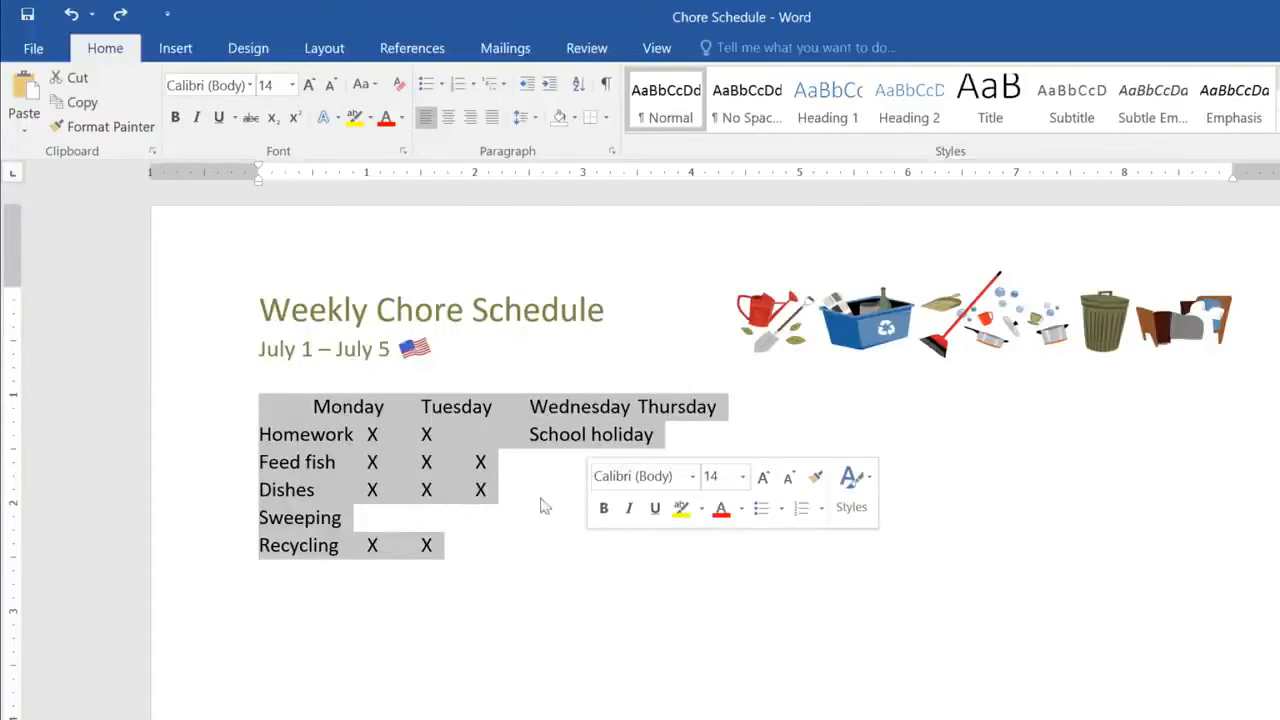
pyautogui.click(178, 52)
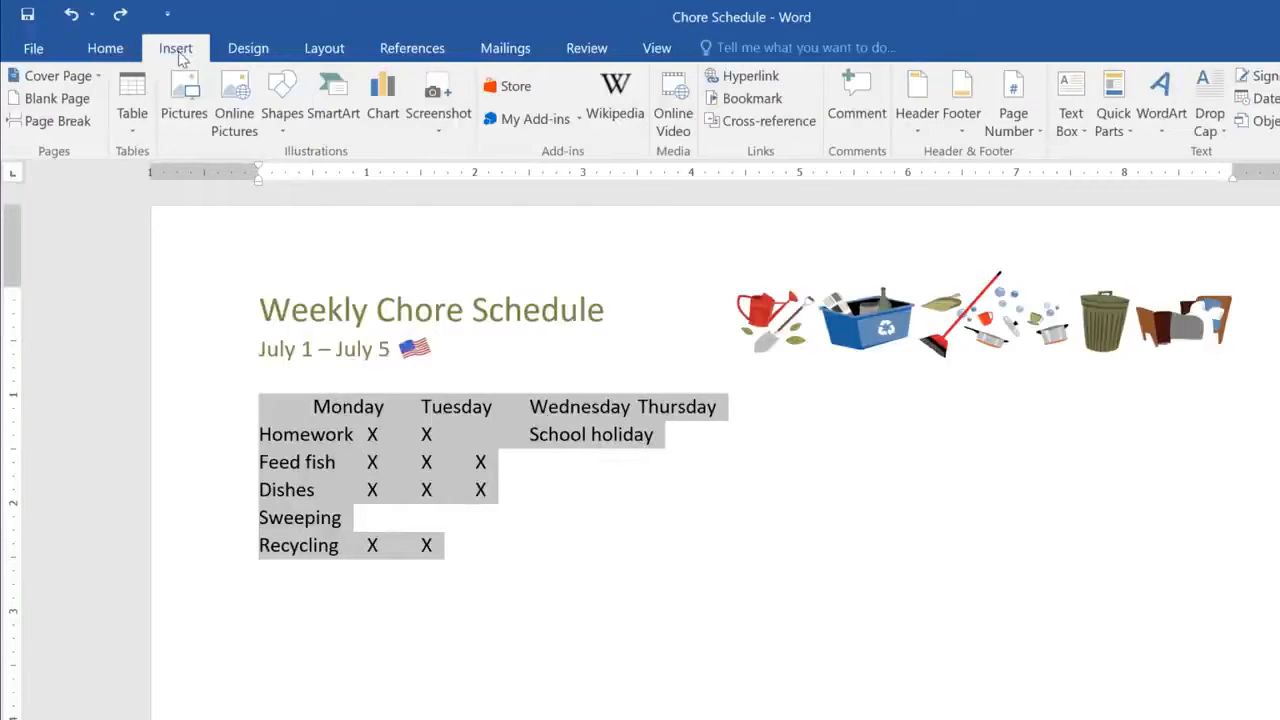
pyautogui.click(140, 86)
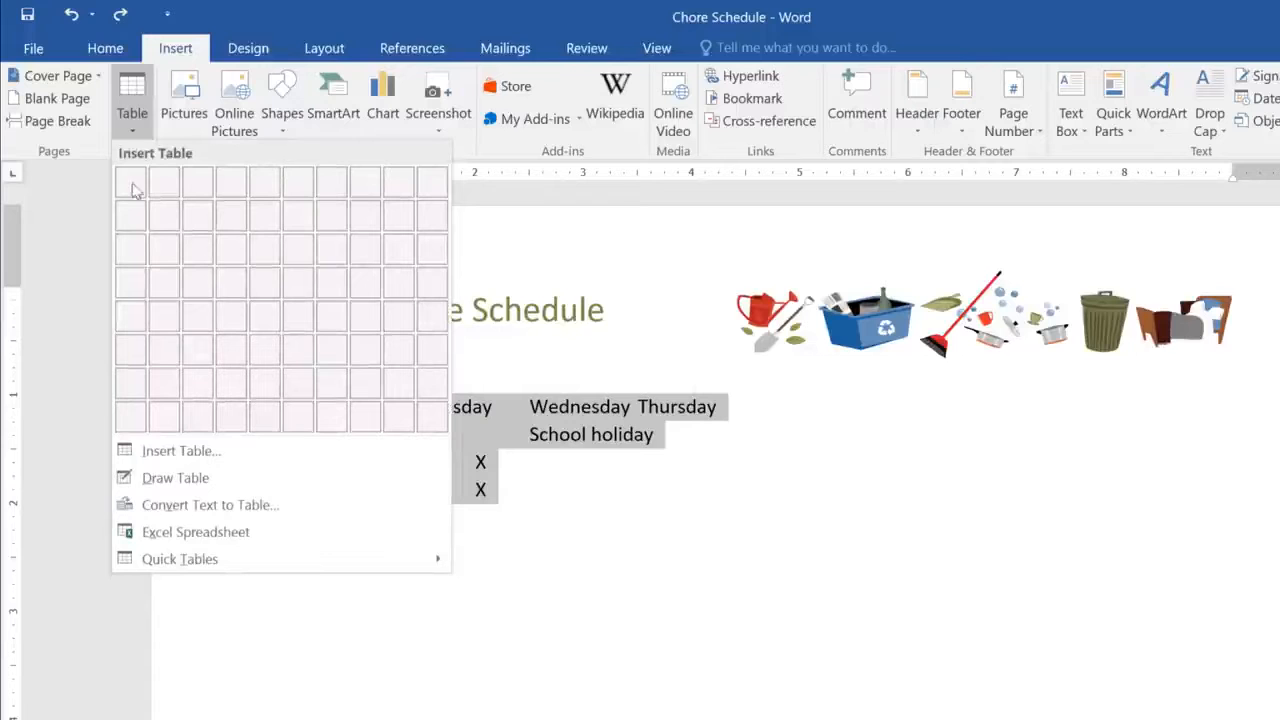
pyautogui.click(132, 507)
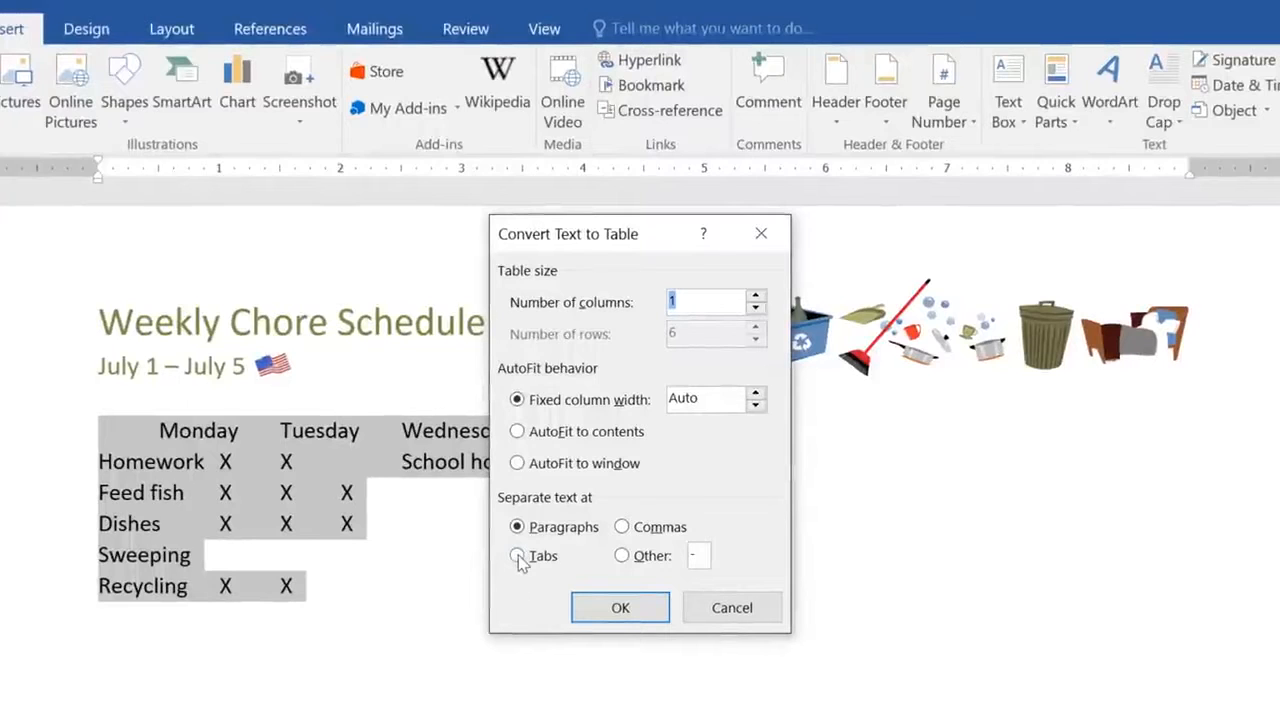
pyautogui.click(518, 557)
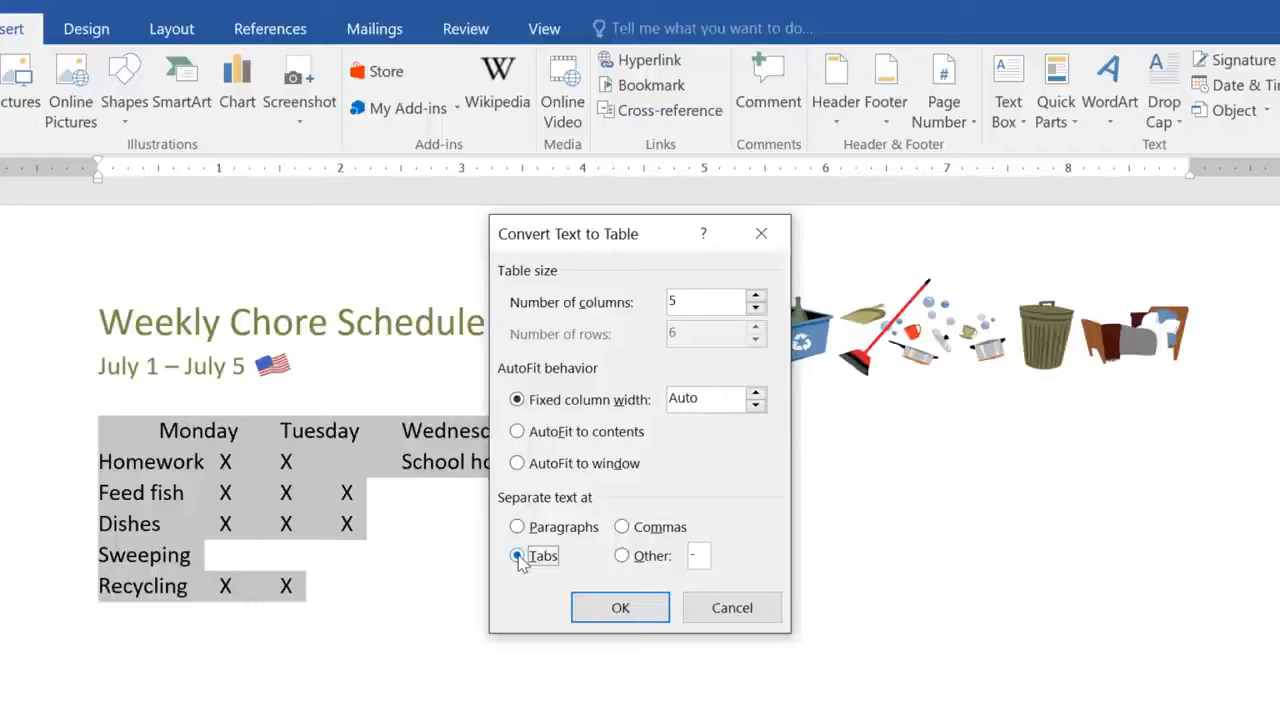
pyautogui.click(591, 608)
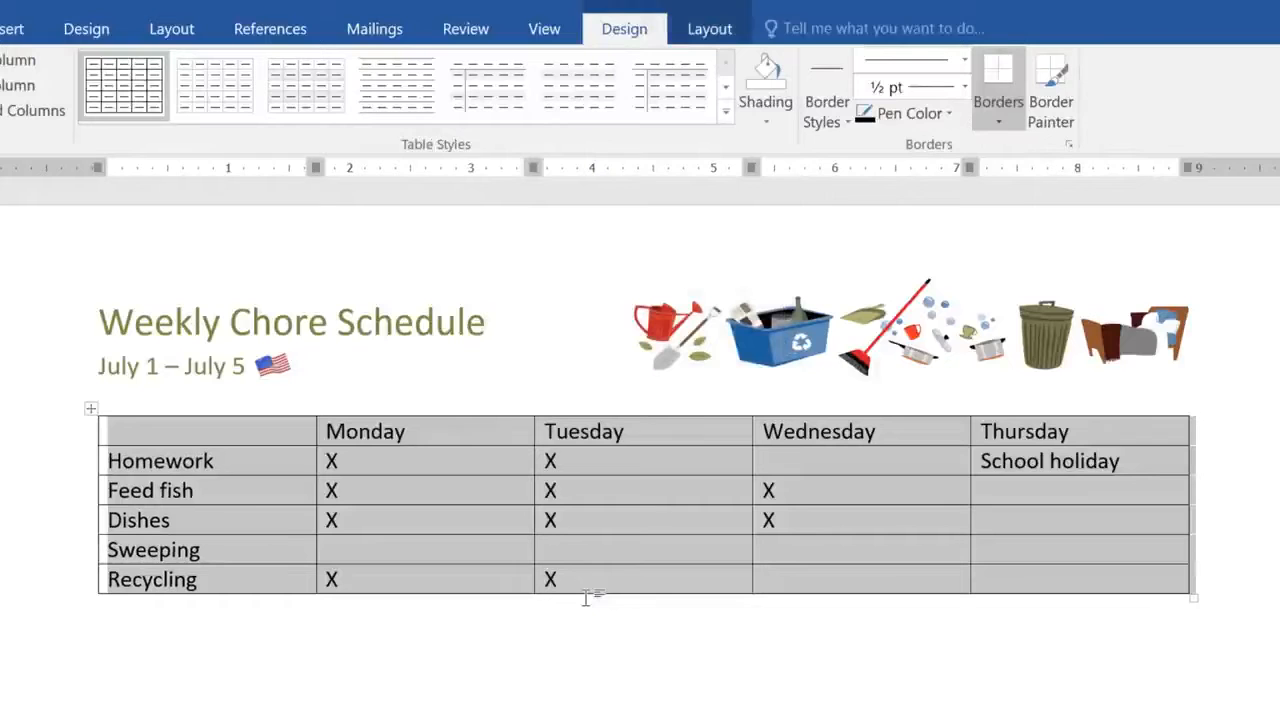
# Enter an X in the Wednesday column for both the Homework and Sweeping rows.
pyautogui.click(843, 467)
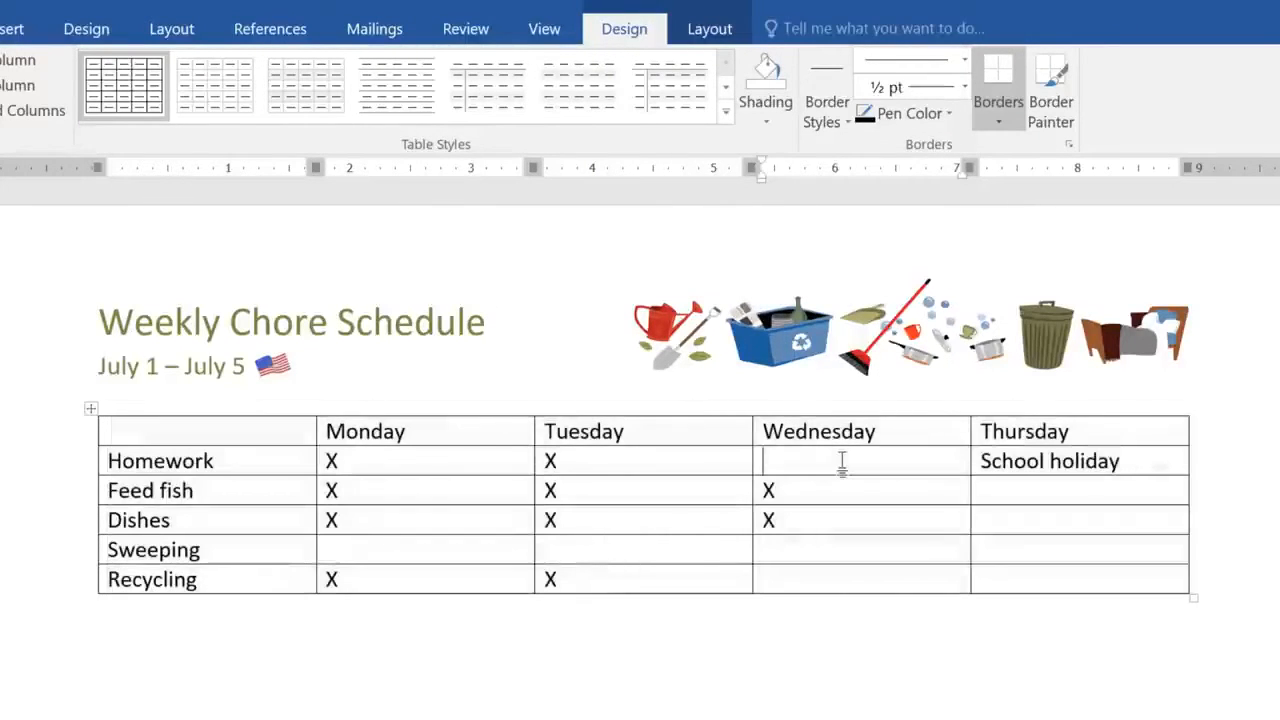
pyautogui.write('X')
pyautogui.press('Down')
pyautogui.press('Down')
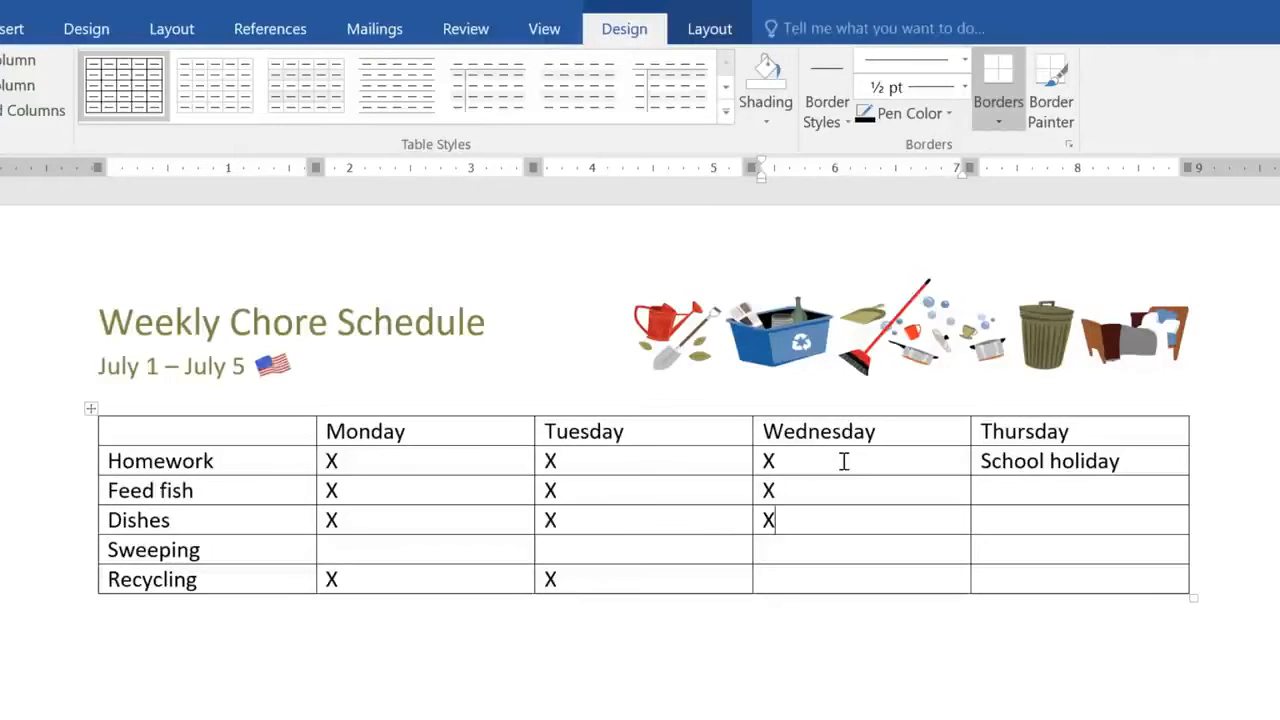
pyautogui.write('X')
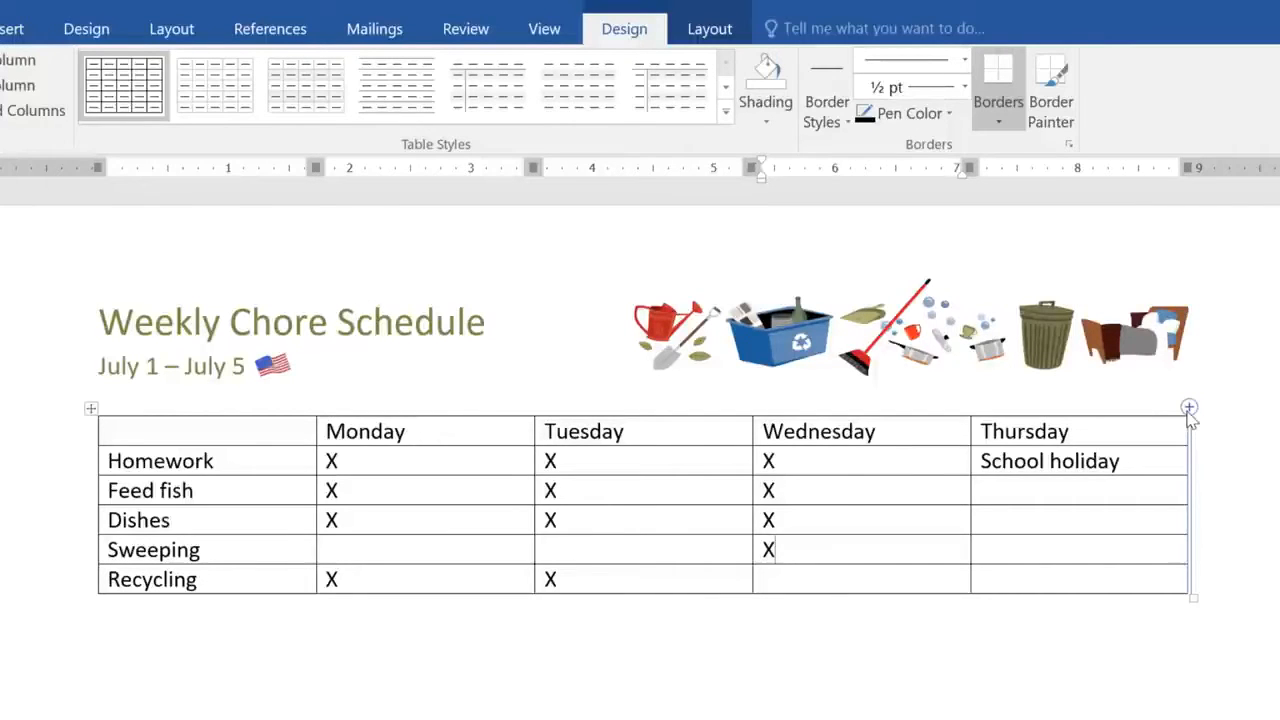
# Add a column after Thursday and enter Friday as its heading.
pyautogui.click(1189, 409)
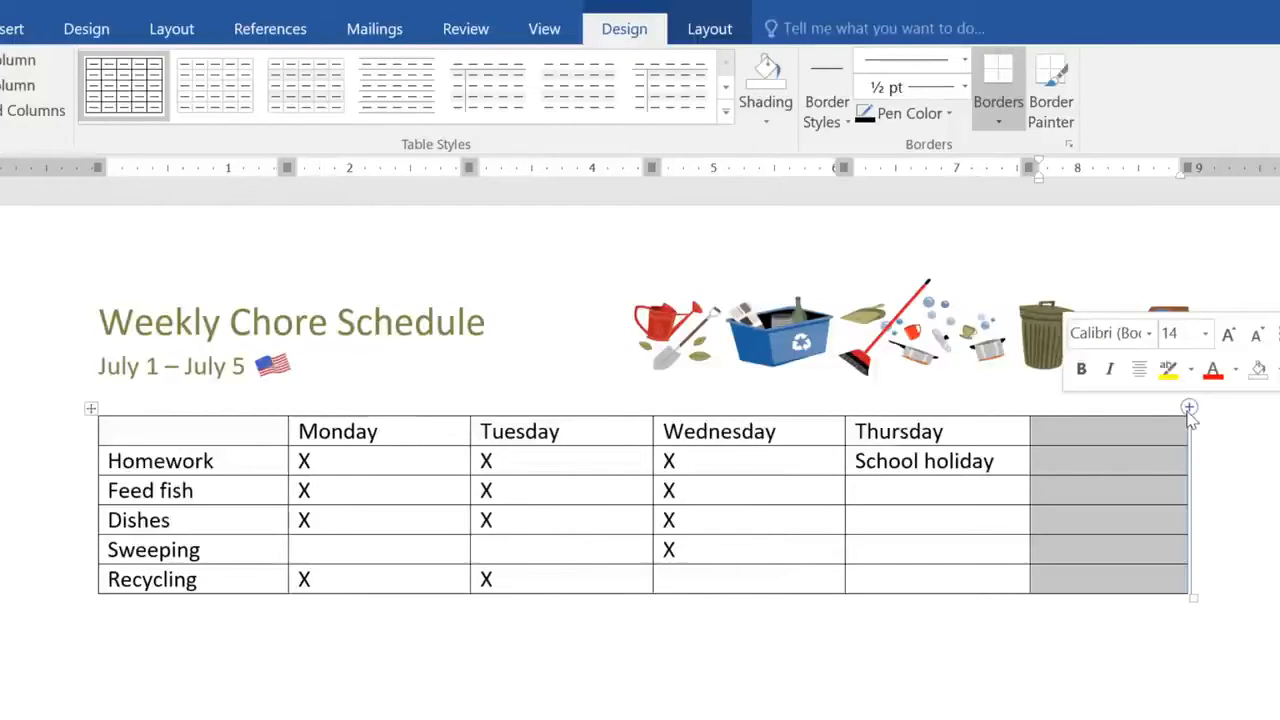
pyautogui.write('Friday')
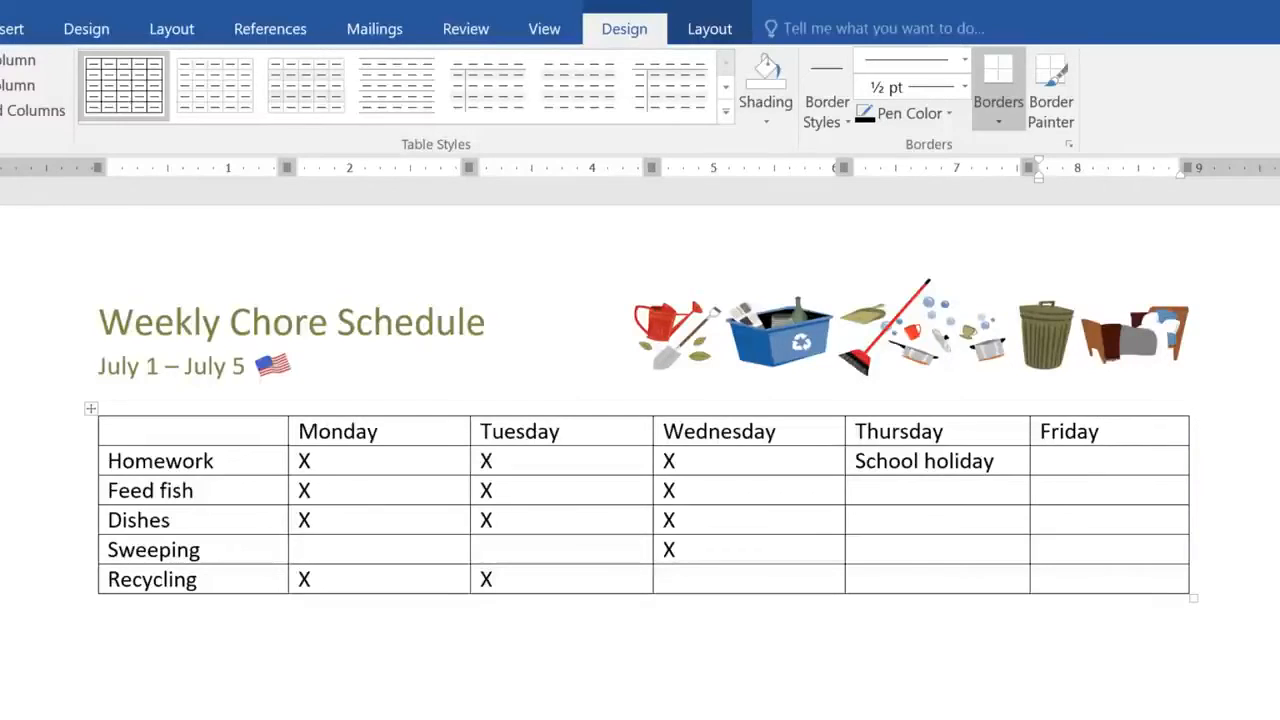
# Delete the entire Sweeping row from the chore table.
pyautogui.click(266, 545)
pyautogui.rightClick(266, 545)
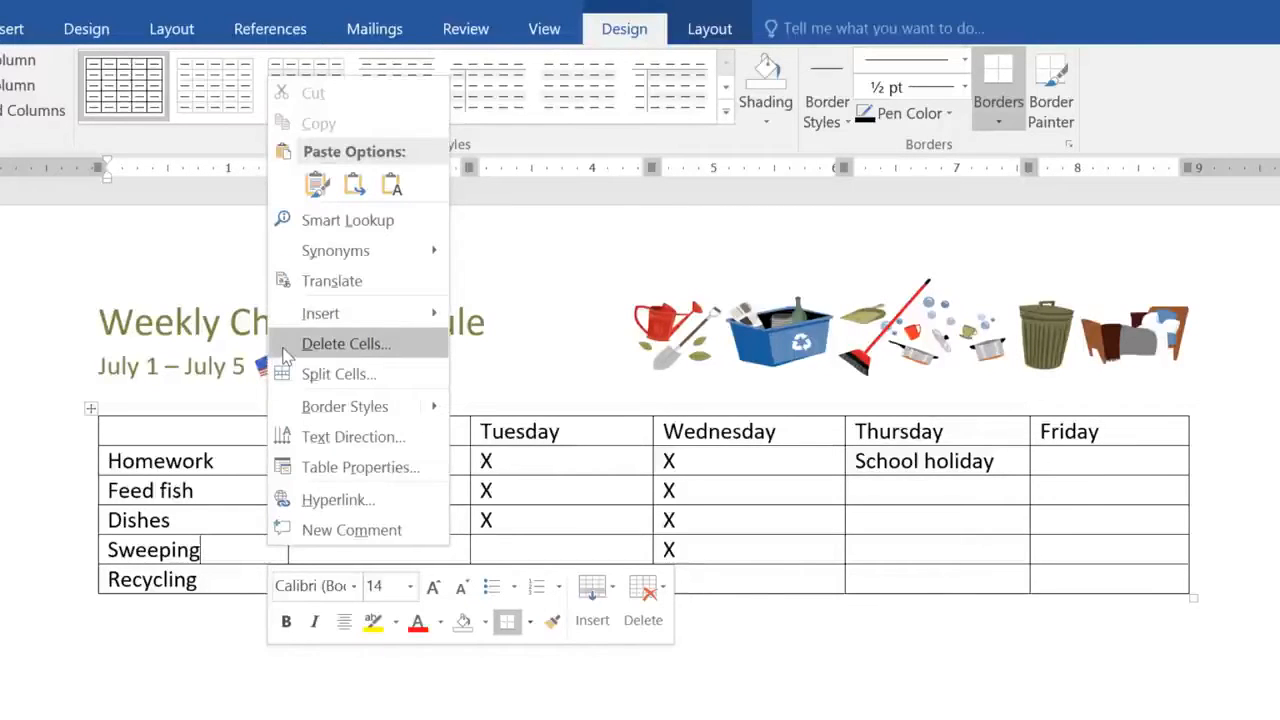
pyautogui.click(288, 355)
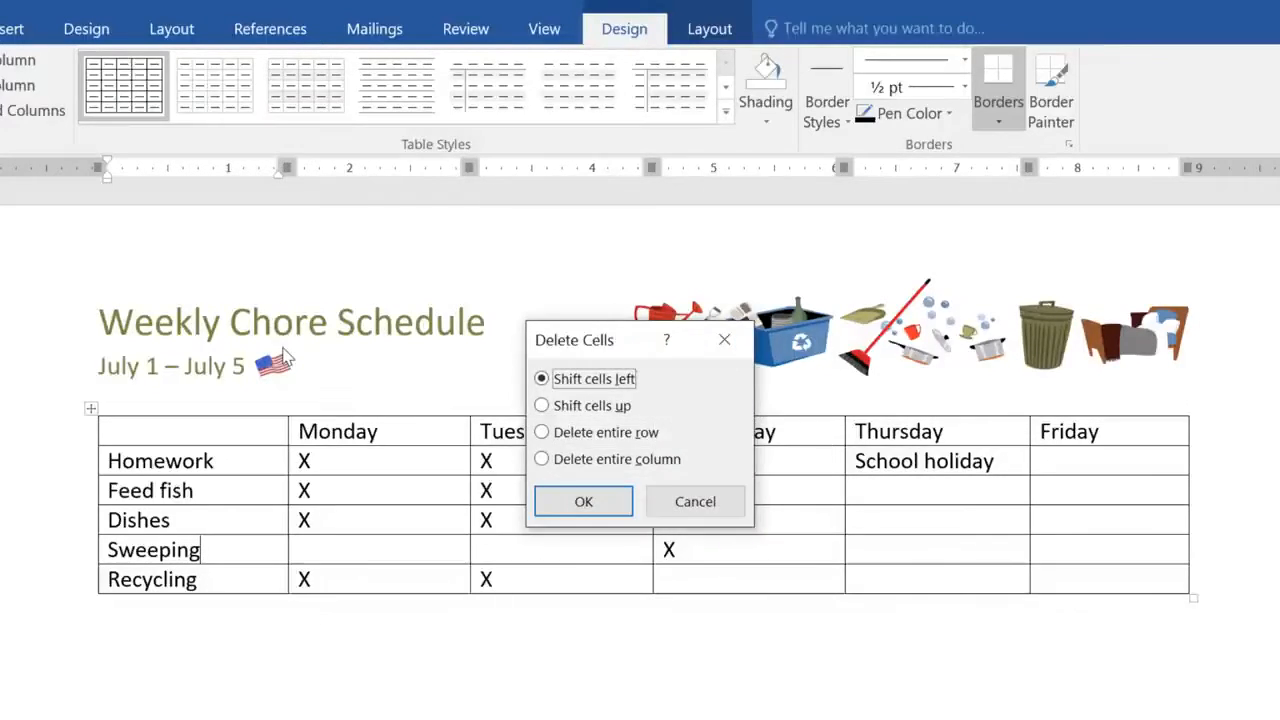
pyautogui.click(541, 434)
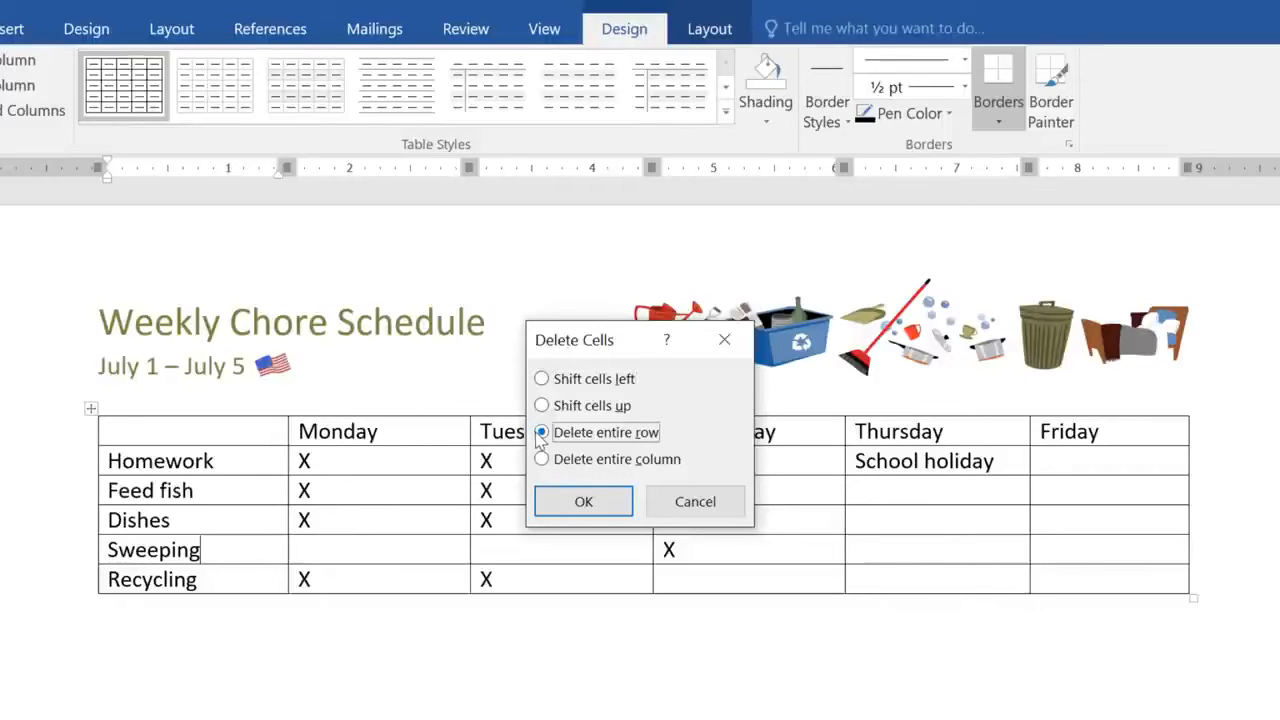
pyautogui.click(565, 504)
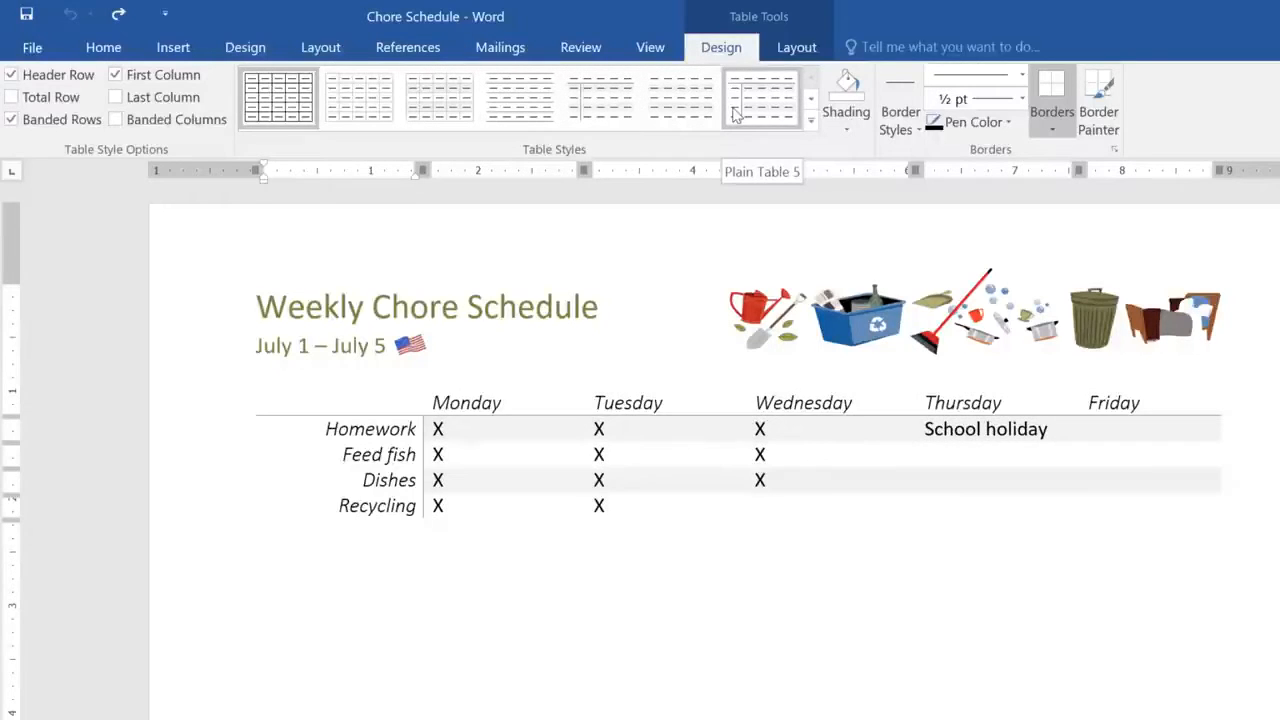
# Apply the darker blue grid table style with a solid header row, solid first column and banded rows.
pyautogui.click(812, 121)
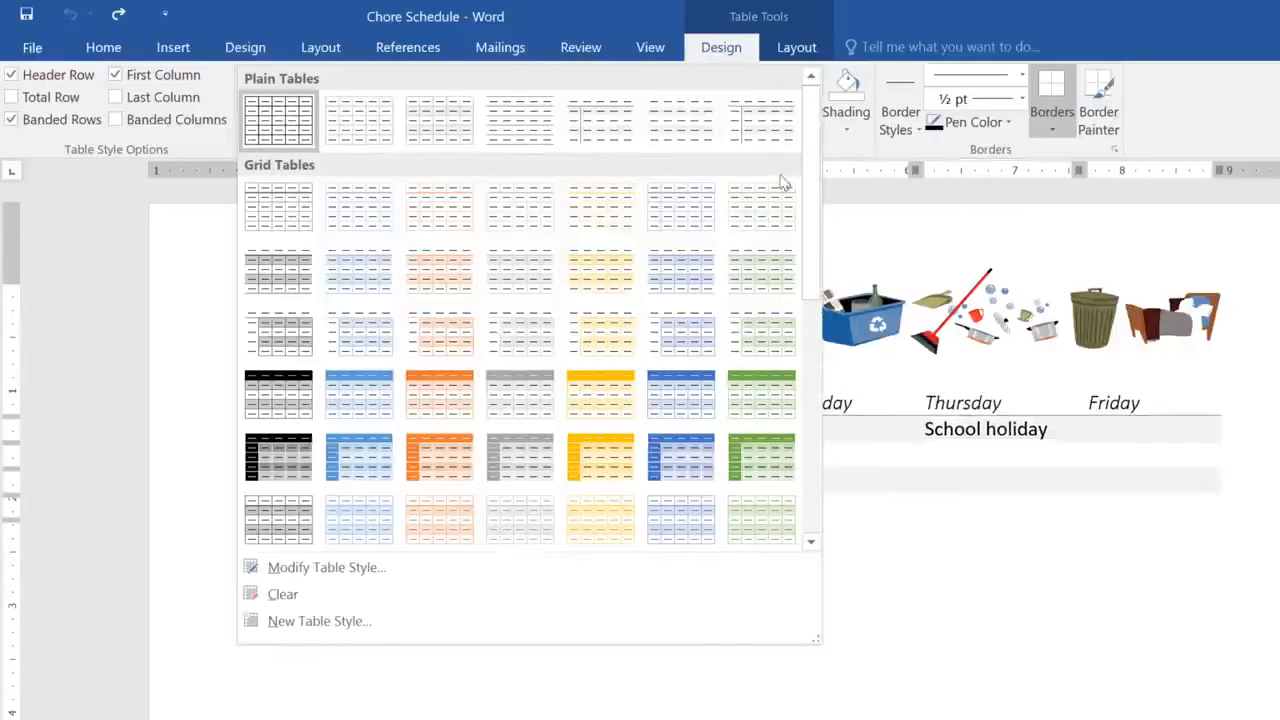
pyautogui.click(678, 449)
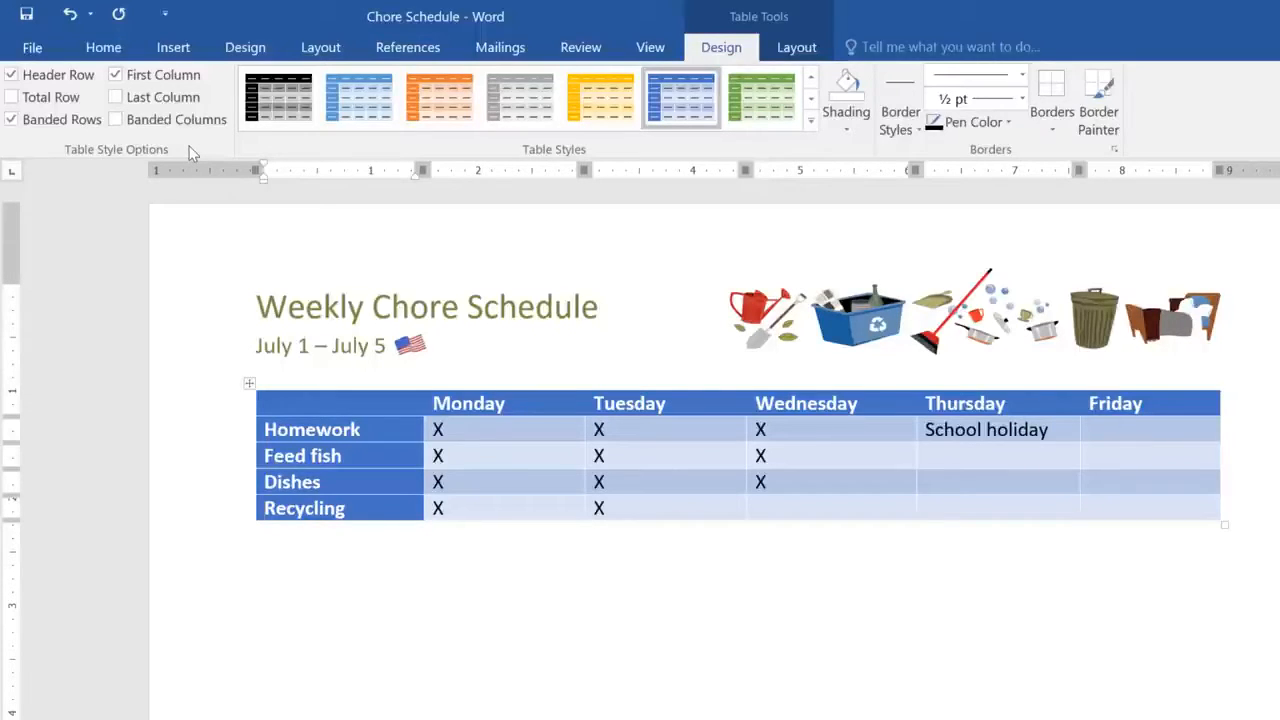
# Try the table without the First Column and Header Row style options, restoring each one.
pyautogui.click(115, 75)
pyautogui.click(128, 78)
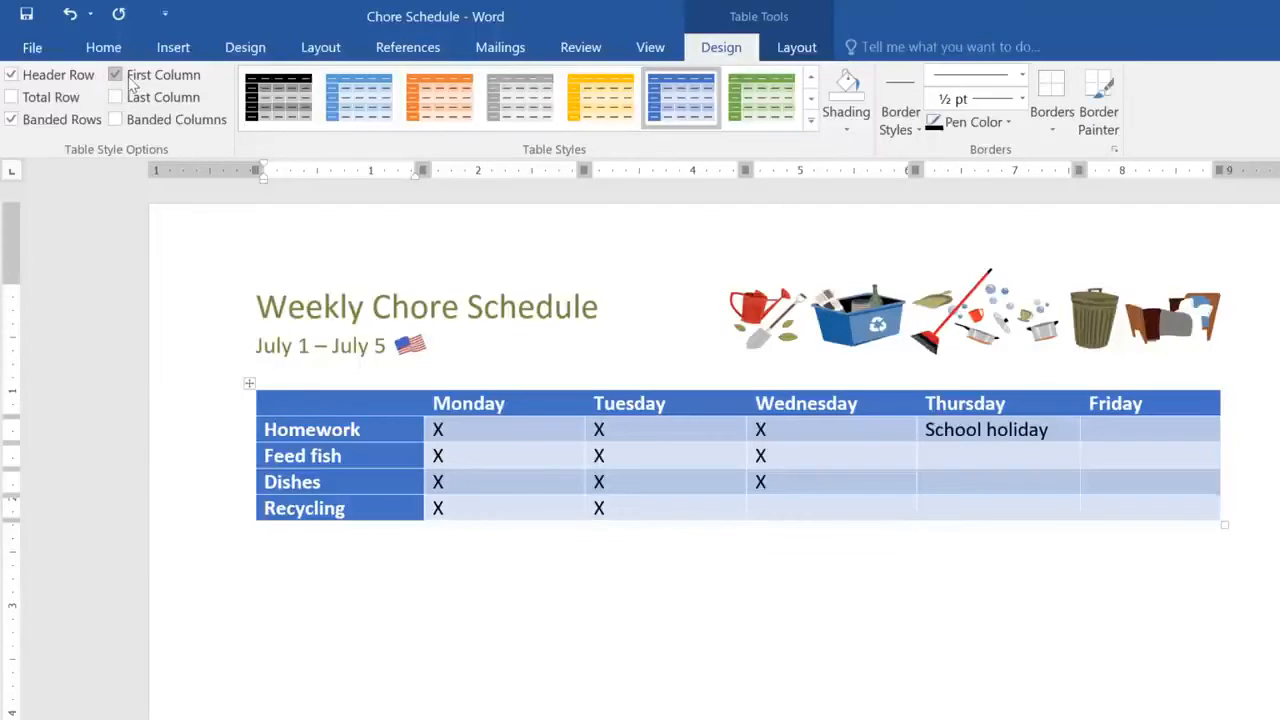
pyautogui.click(86, 82)
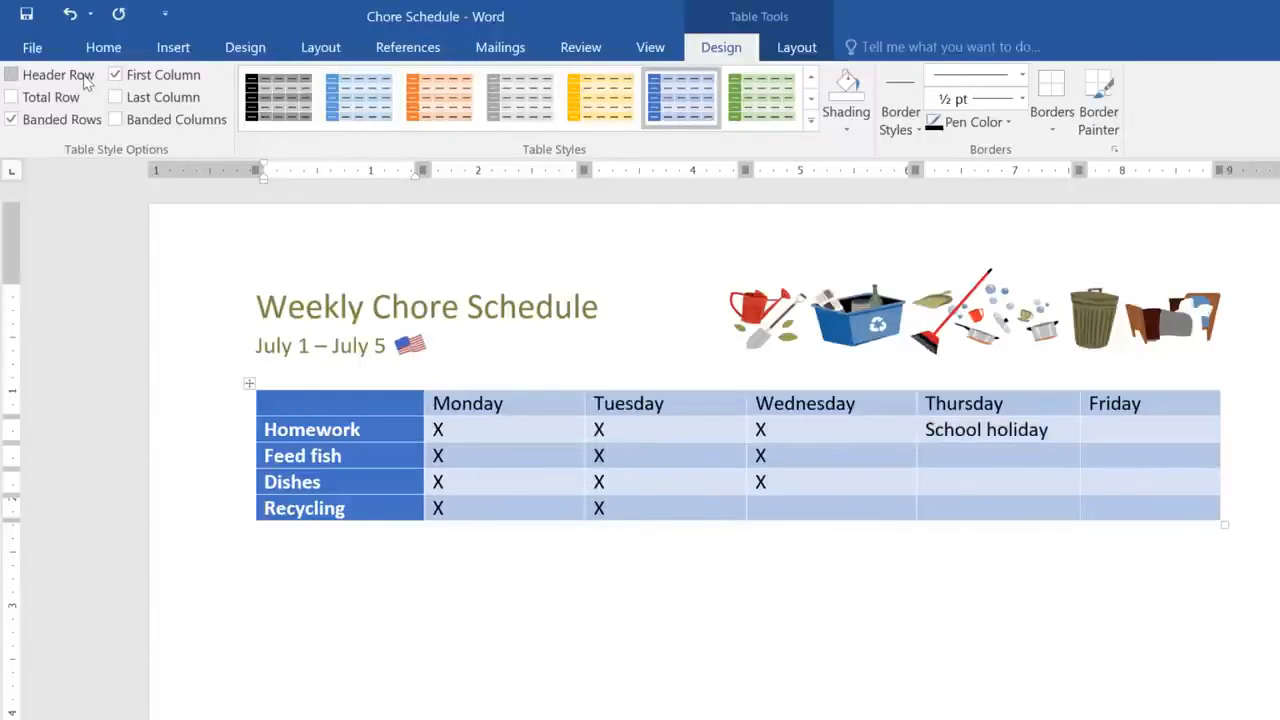
pyautogui.click(86, 82)
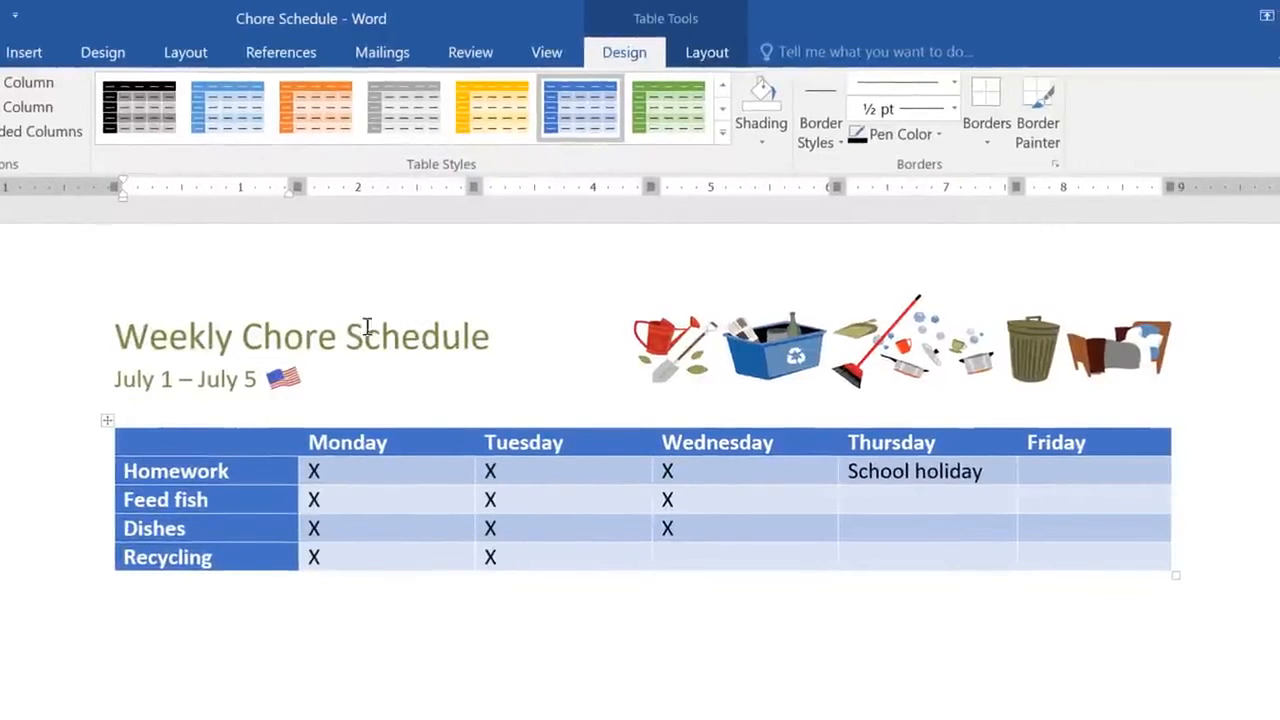
# Apply a dotted 1 ½ pt gold outside border around the Thursday and Friday cells of the Homework row.
pyautogui.moveTo(866, 470); pyautogui.dragTo(1080, 468)
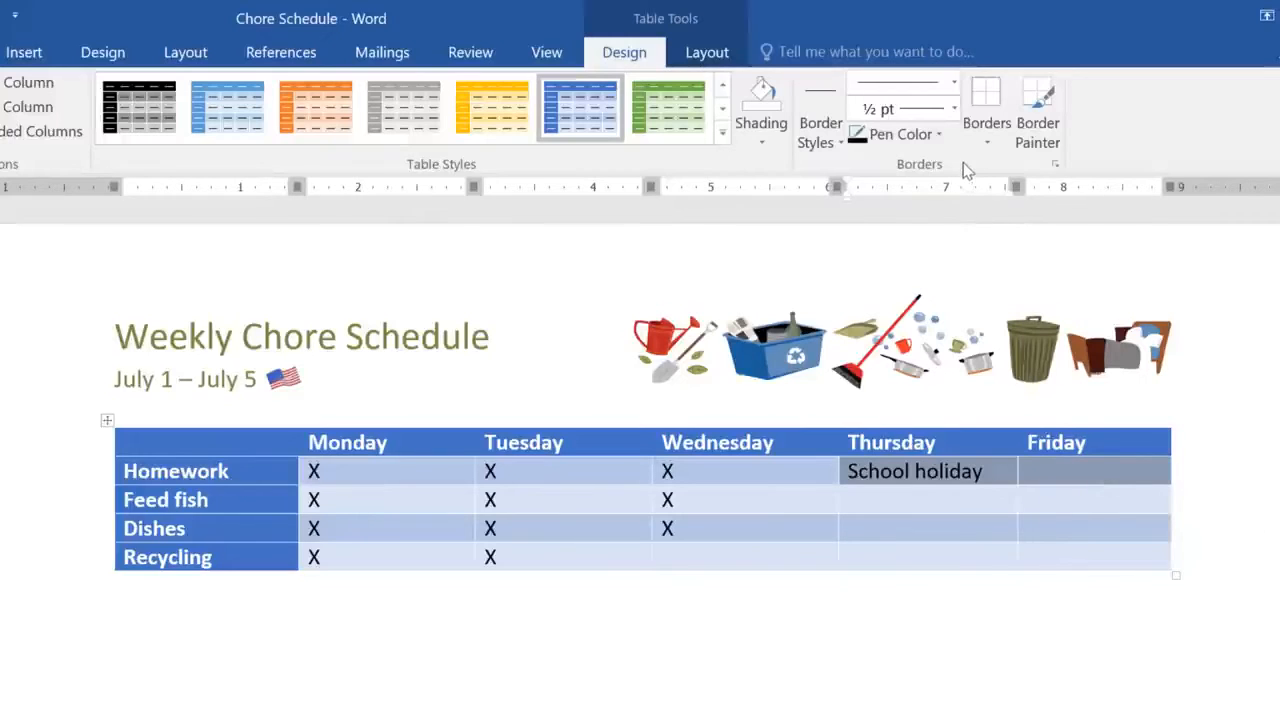
pyautogui.click(955, 84)
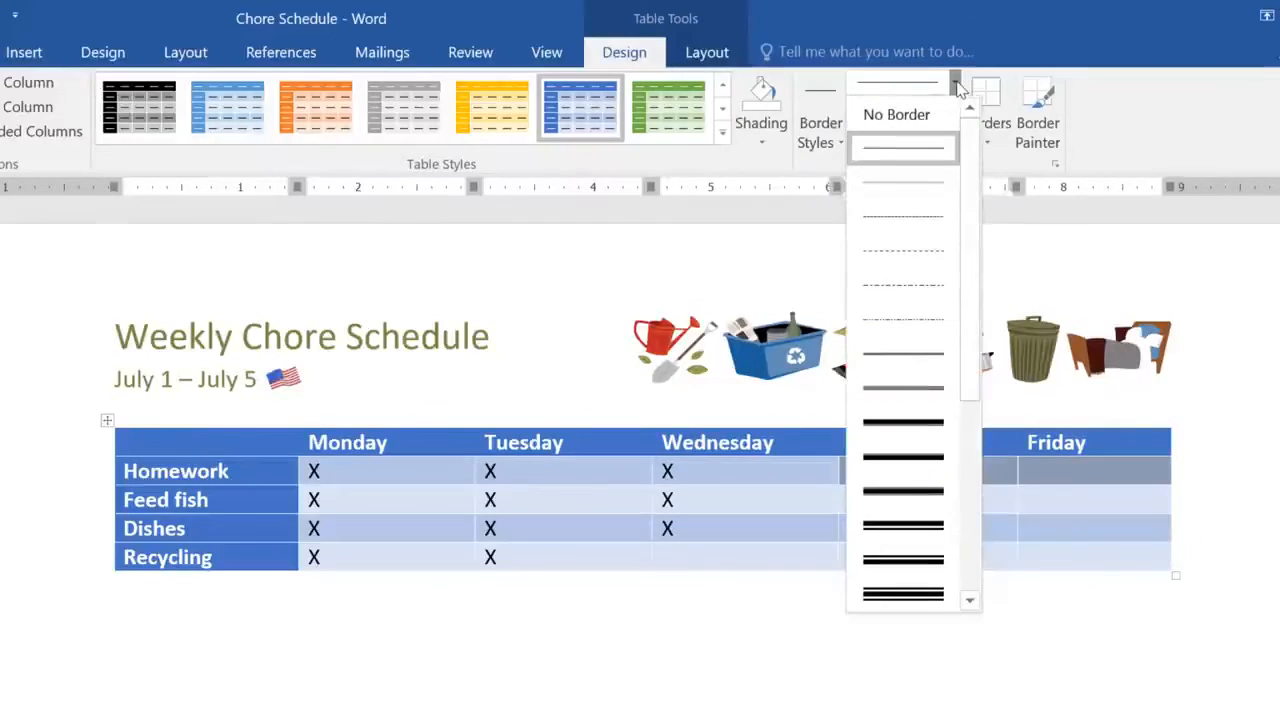
pyautogui.click(911, 181)
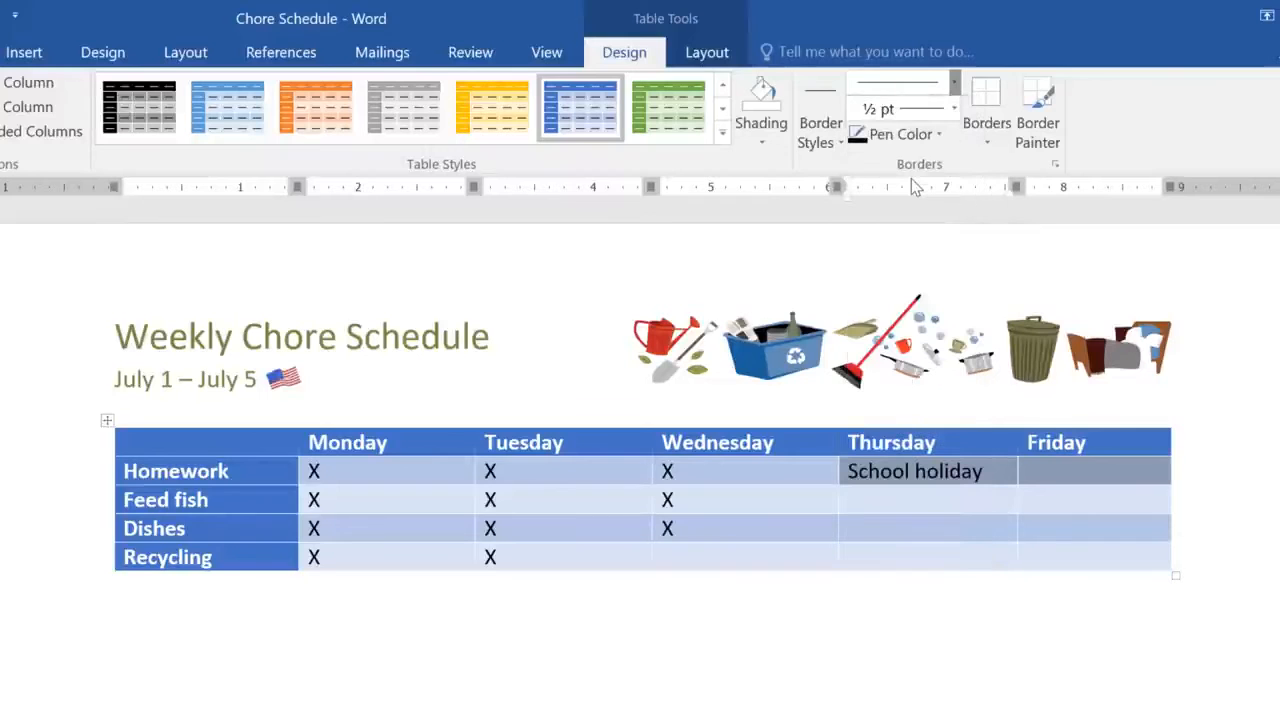
pyautogui.click(955, 109)
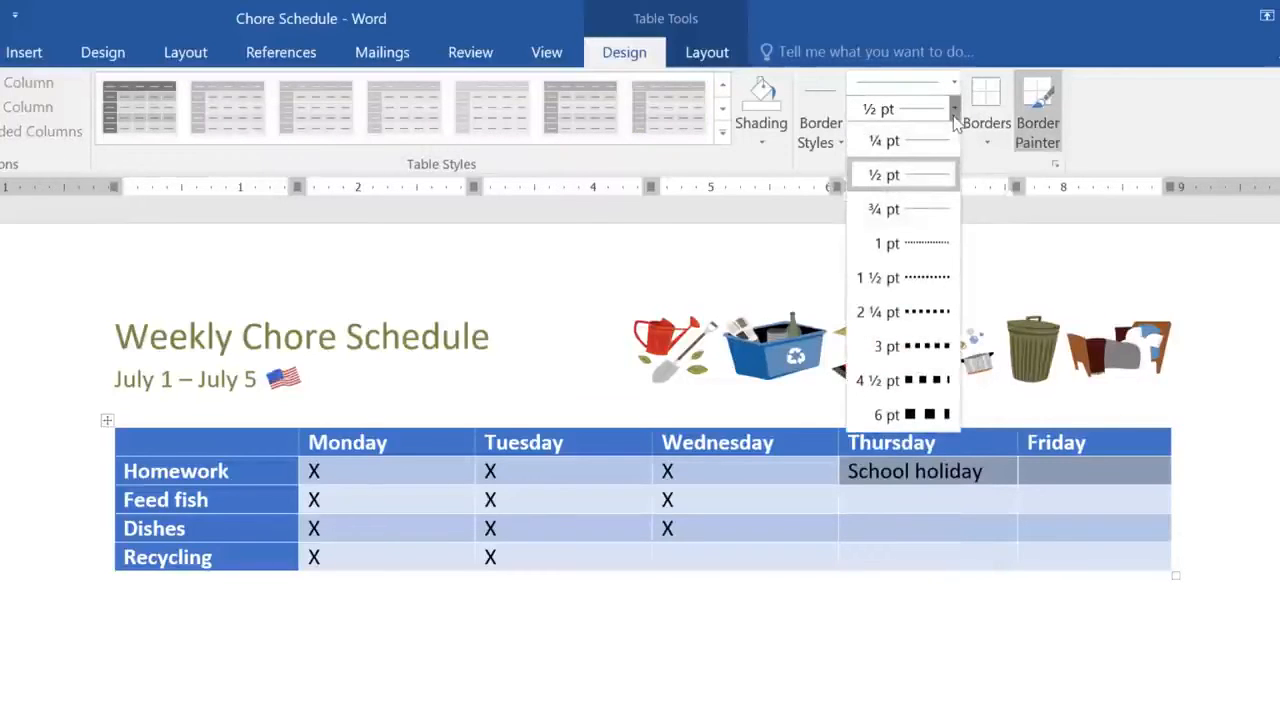
pyautogui.click(917, 277)
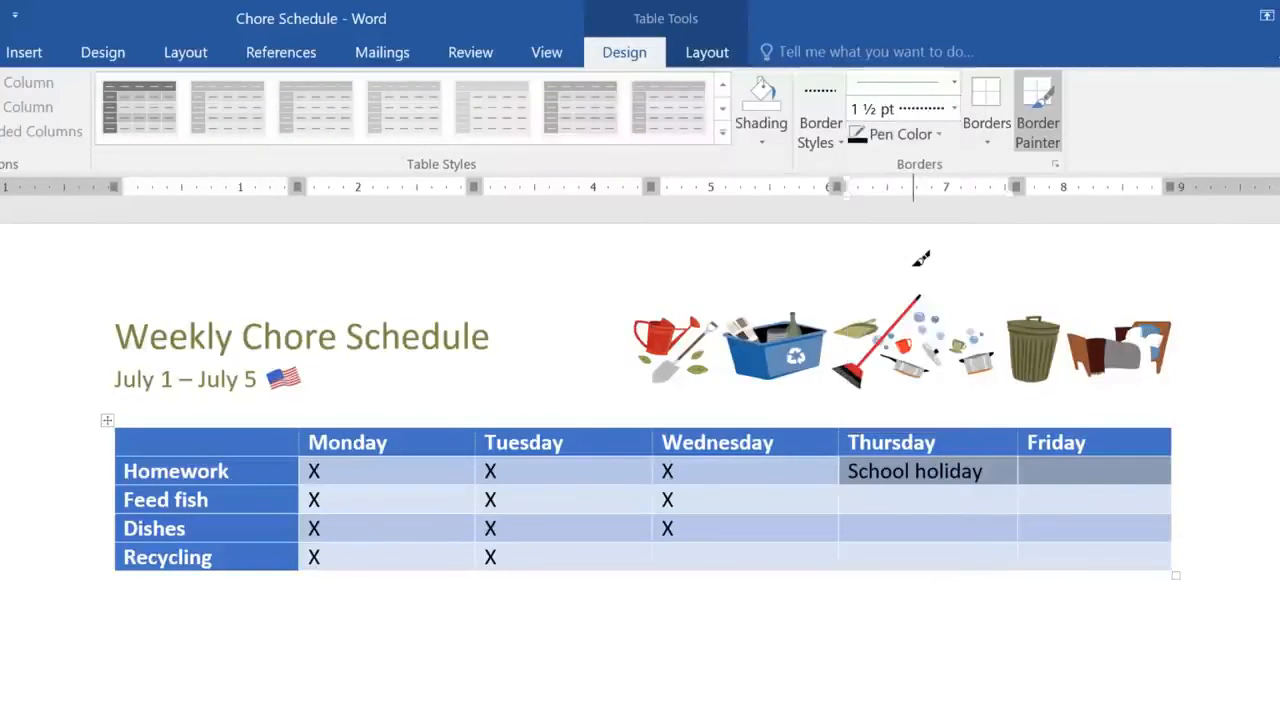
pyautogui.click(914, 136)
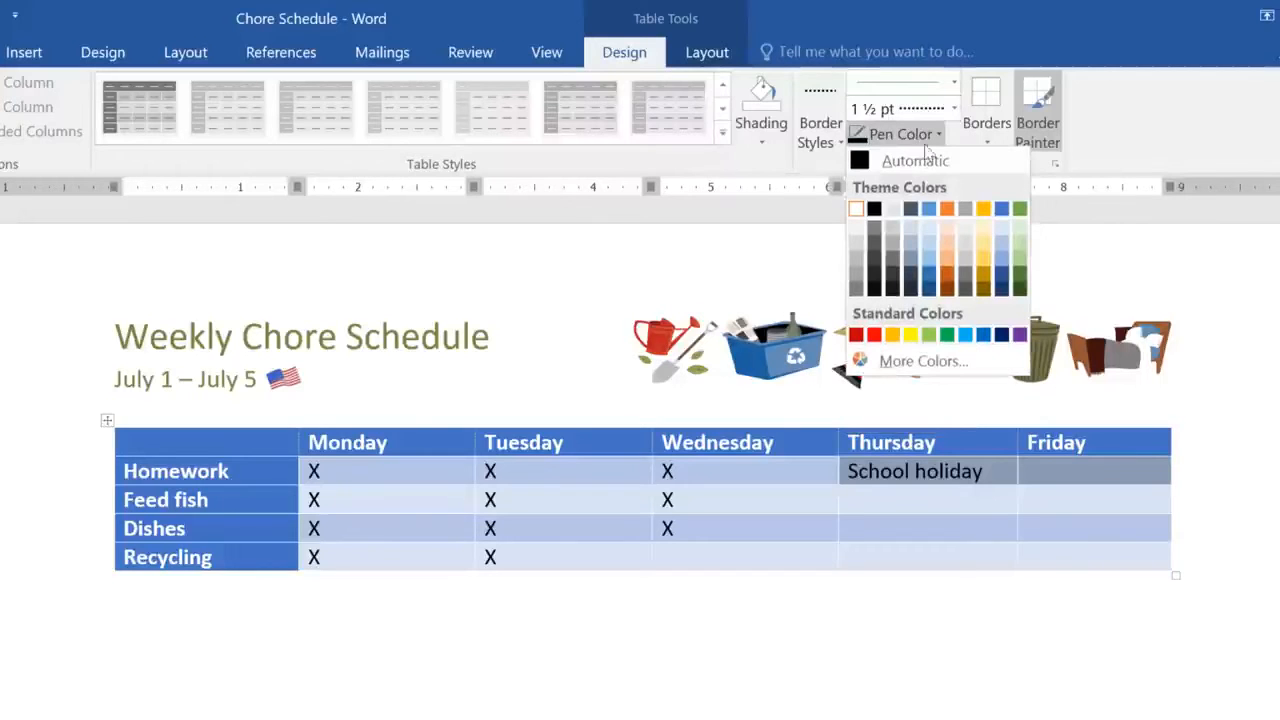
pyautogui.click(982, 207)
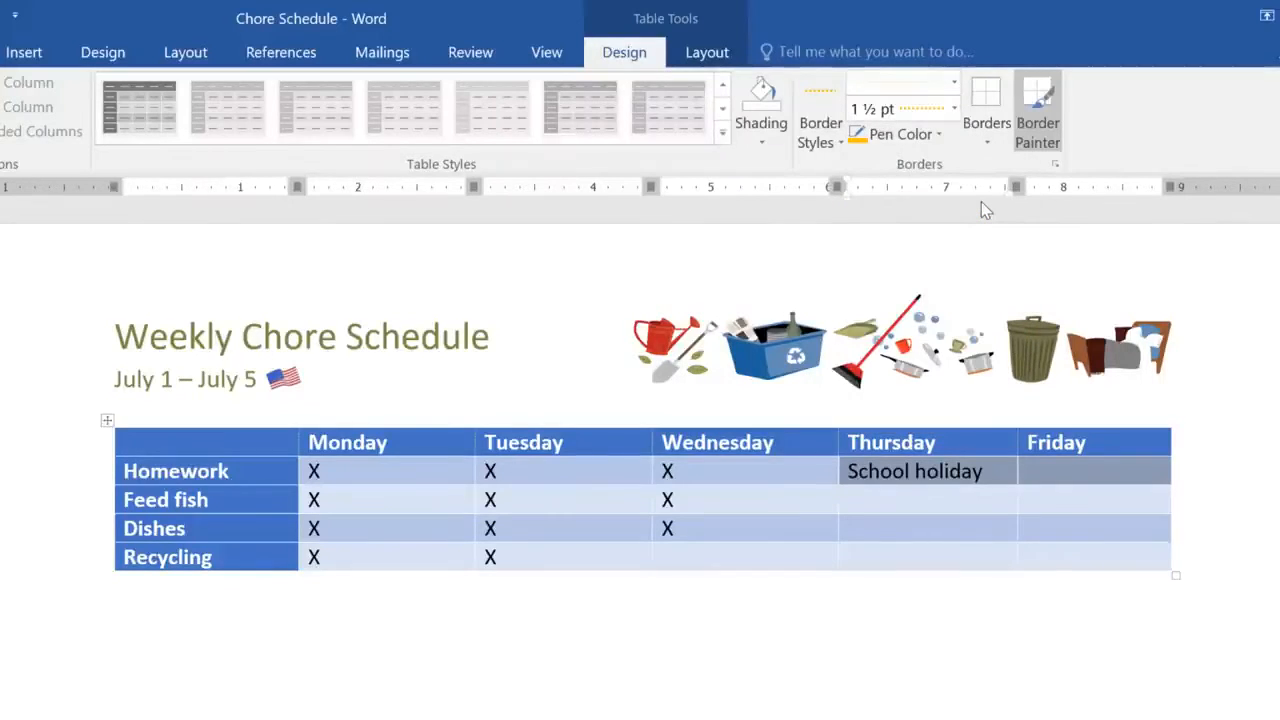
pyautogui.click(986, 147)
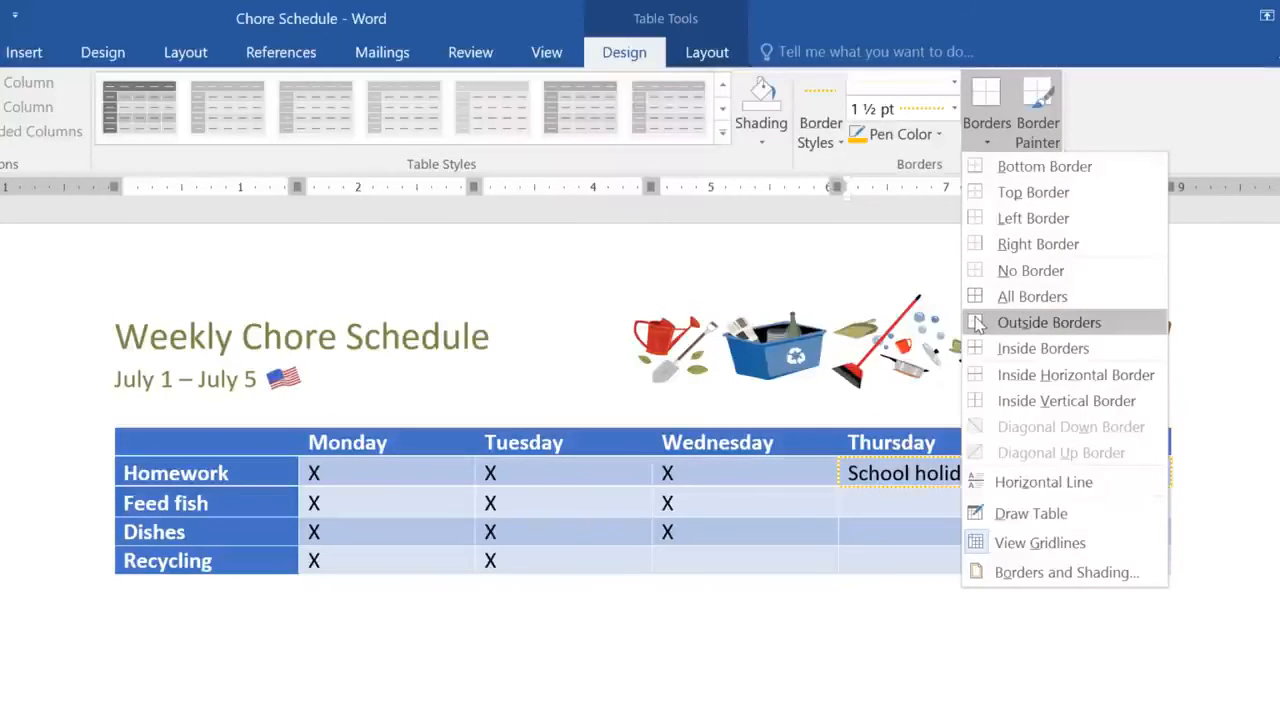
pyautogui.click(1040, 322)
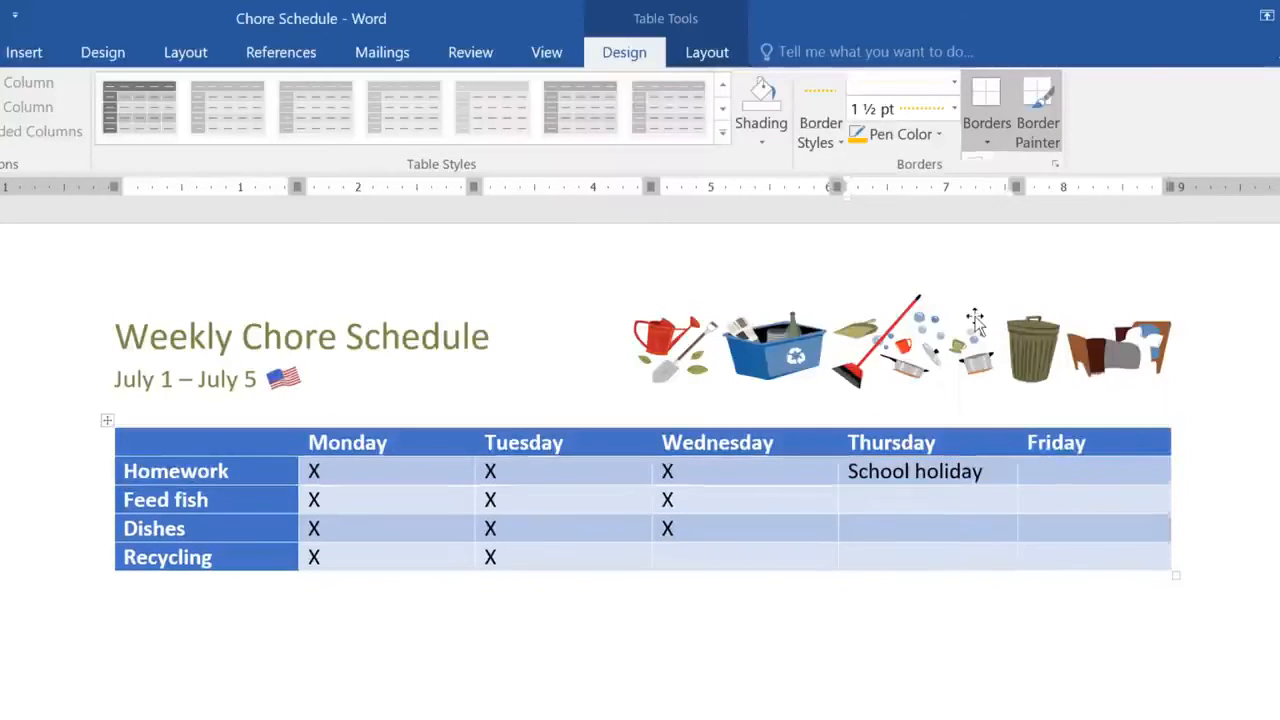
pyautogui.click(1040, 473)
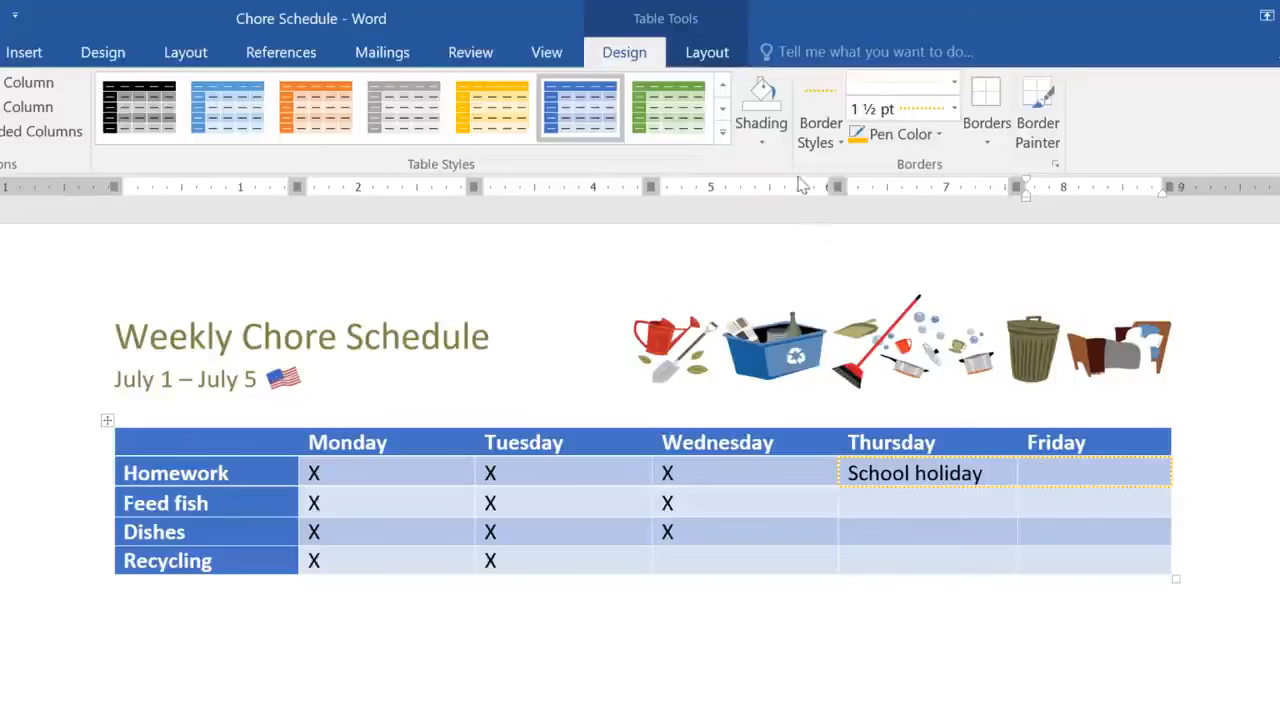
# Stretch the Recycling row downward to a height of about 1.12".
pyautogui.click(707, 55)
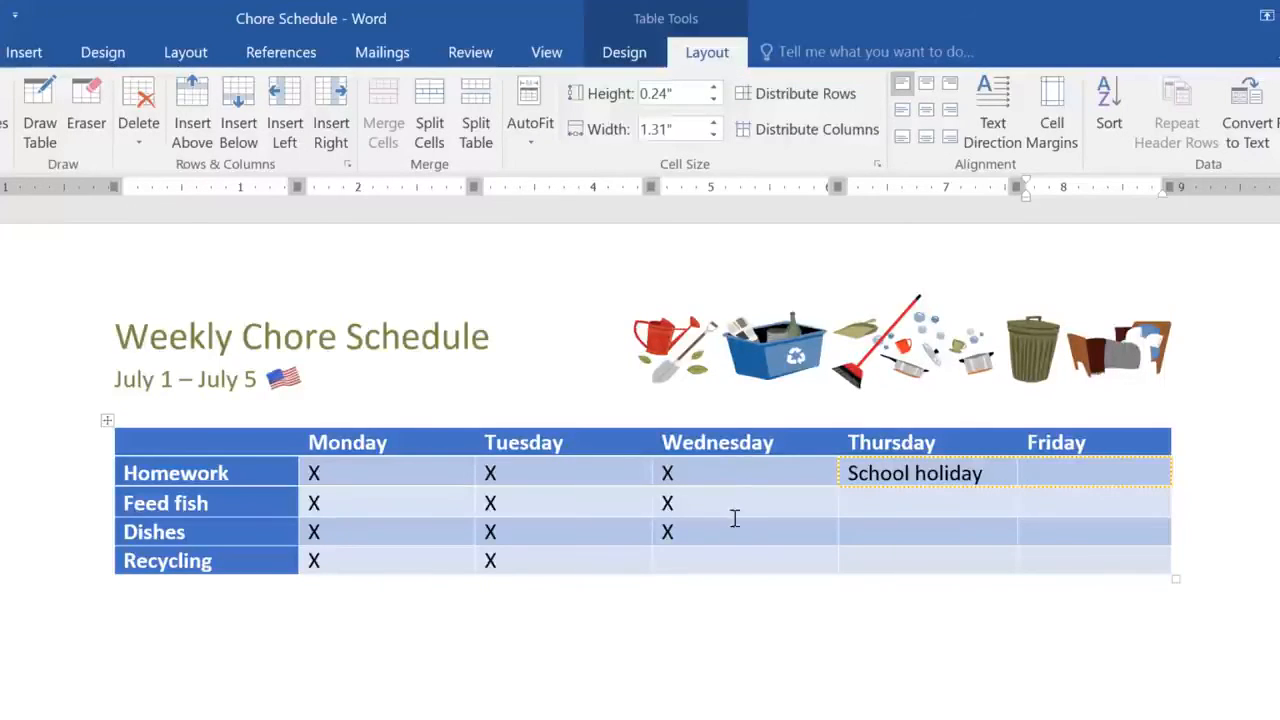
pyautogui.click(734, 558)
pyautogui.moveTo(731, 574); pyautogui.dragTo(731, 674)
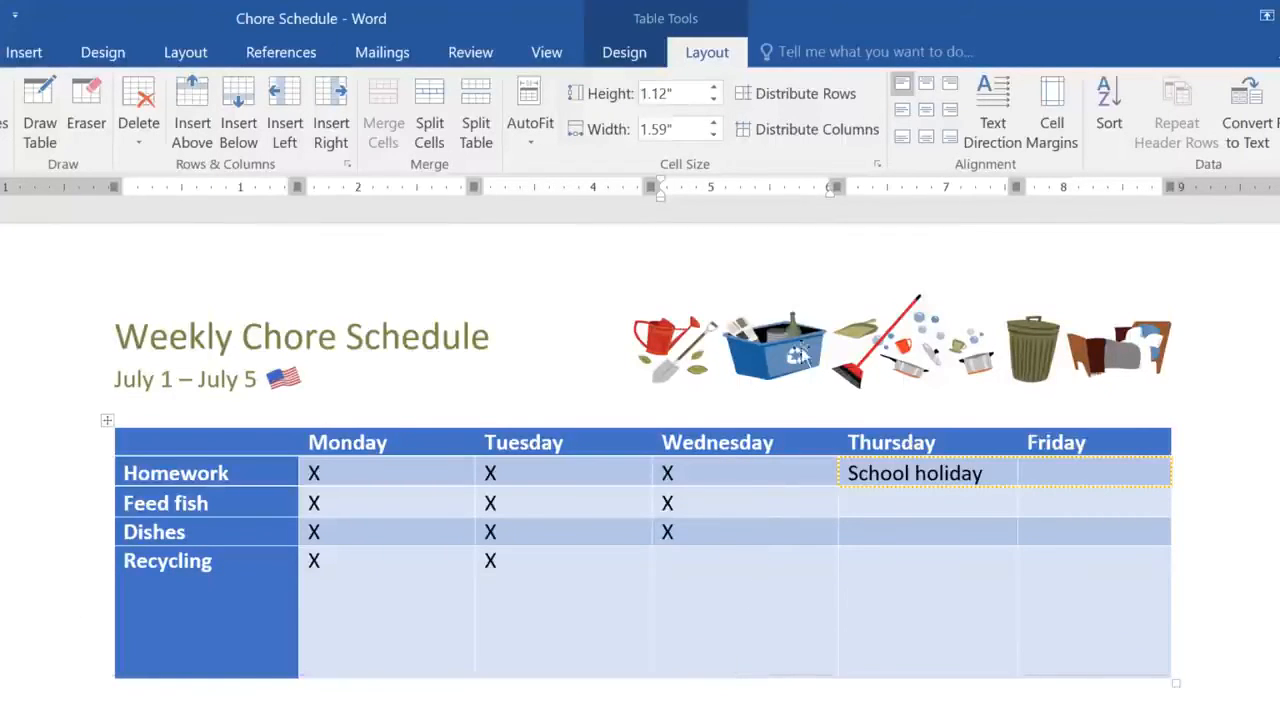
# Distribute the table's rows to equal height and align all cell text to the centre, both horizontally and vertically.
pyautogui.click(837, 100)
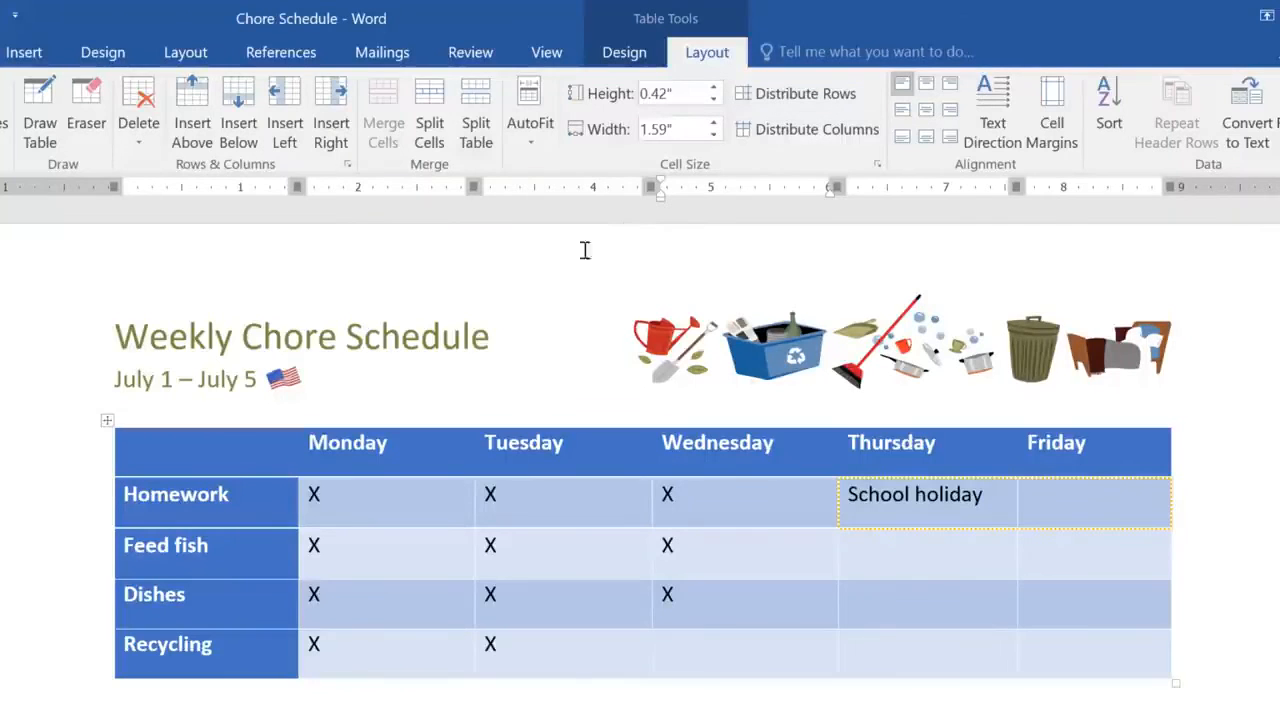
pyautogui.click(109, 420)
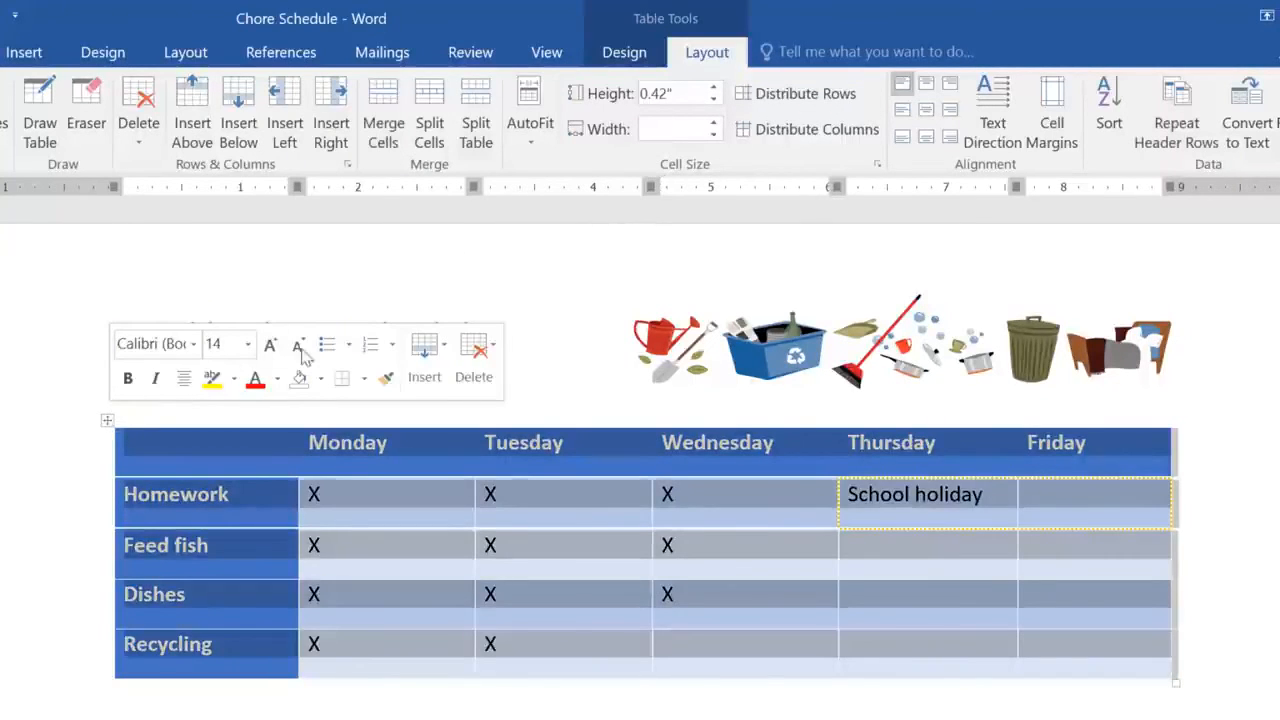
pyautogui.click(926, 86)
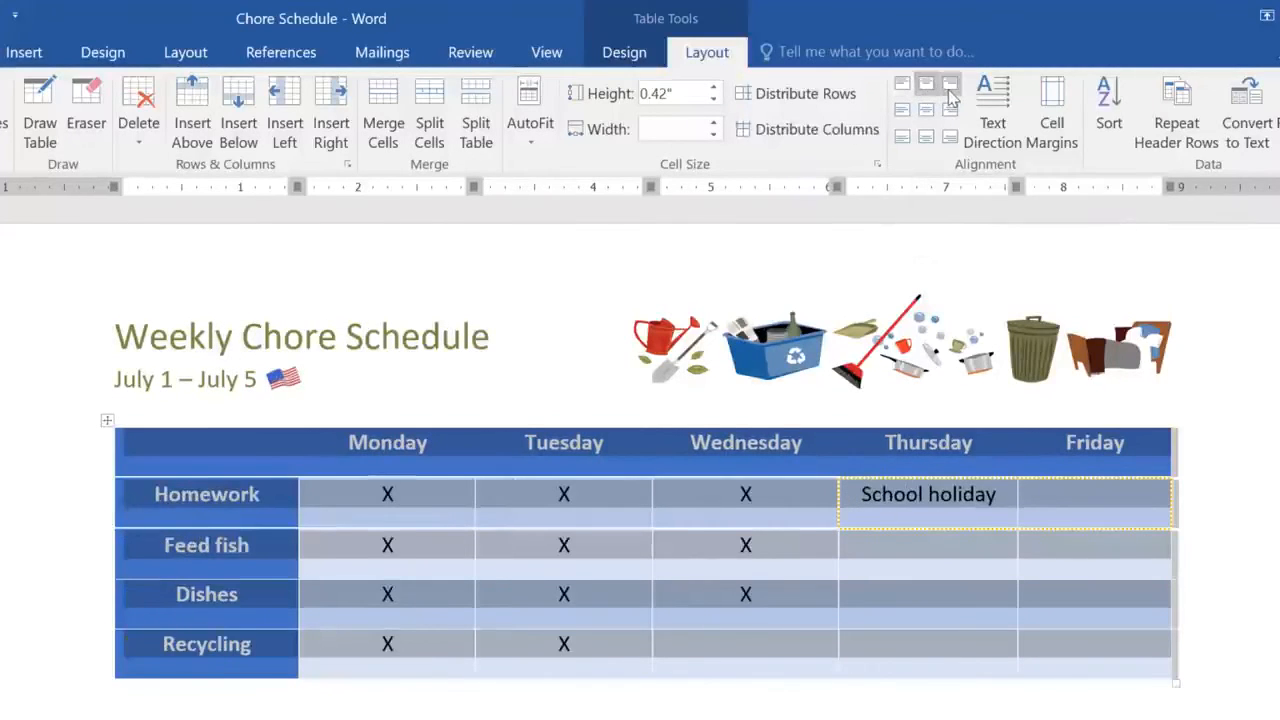
pyautogui.click(950, 86)
pyautogui.click(950, 109)
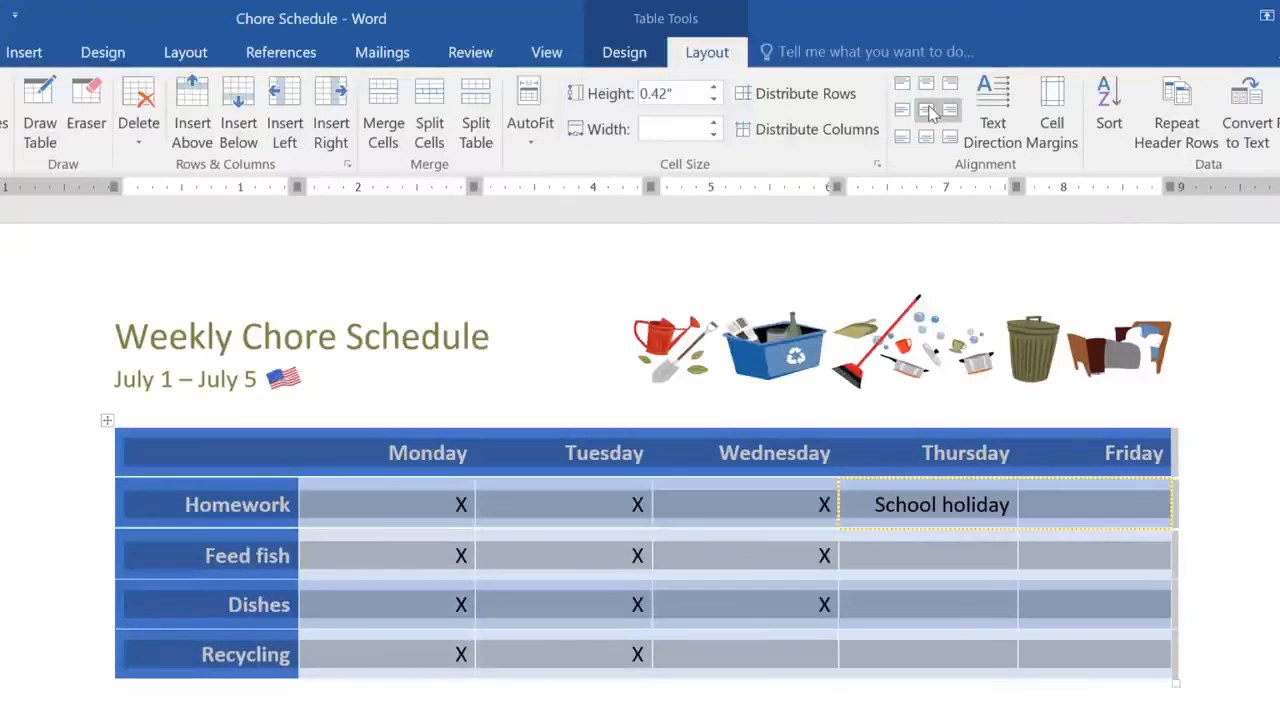
pyautogui.click(928, 110)
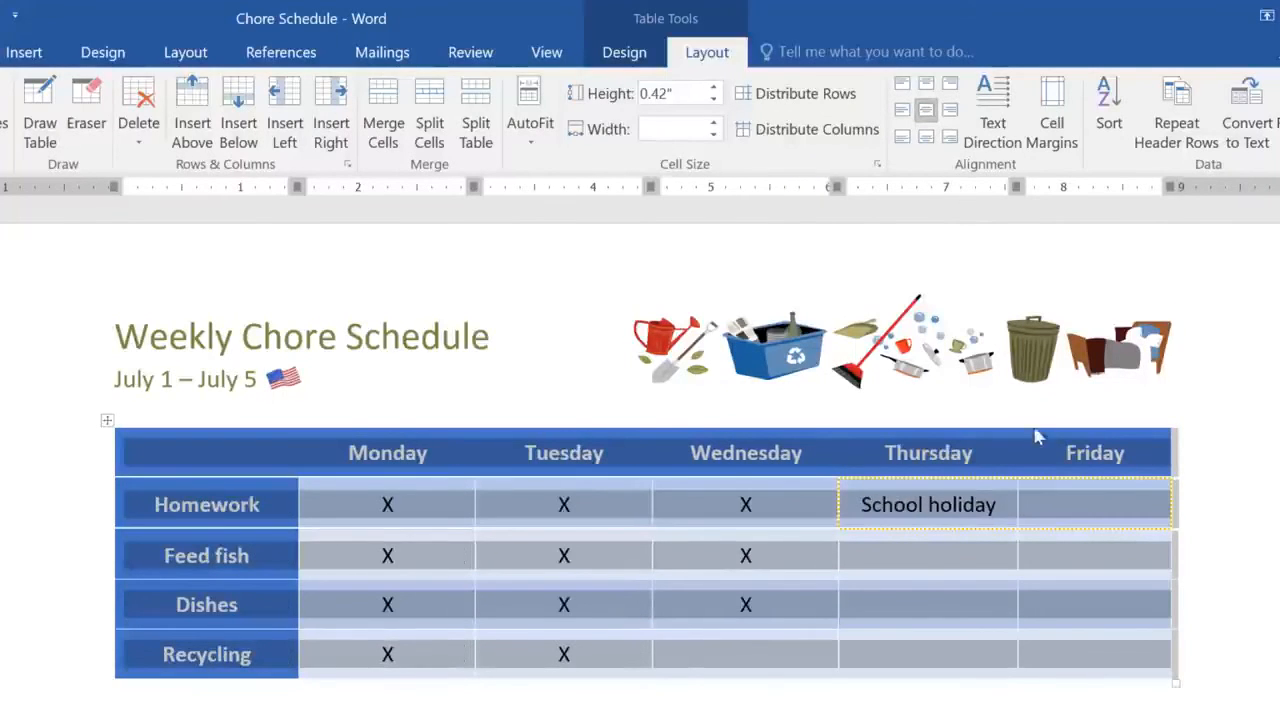
# Merge the Thursday and Friday cells of the Homework row into one School holiday cell.
pyautogui.click(1046, 505)
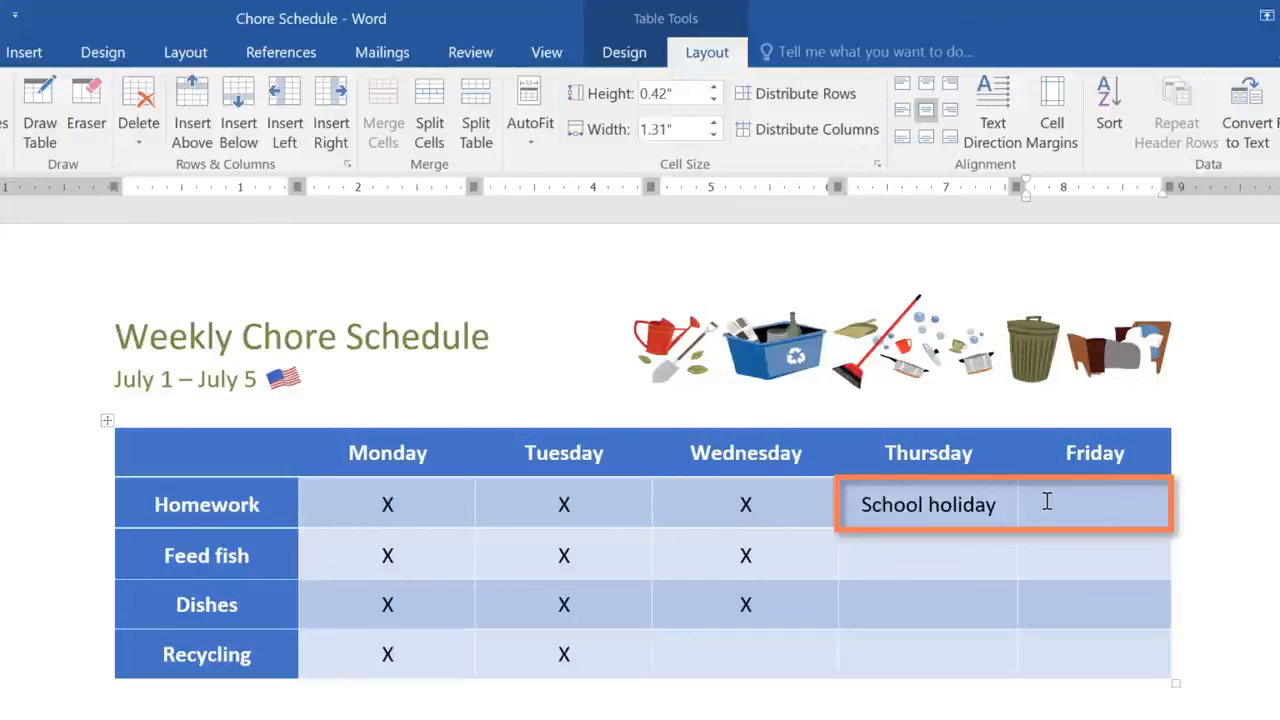
pyautogui.moveTo(1047, 501); pyautogui.dragTo(957, 502)
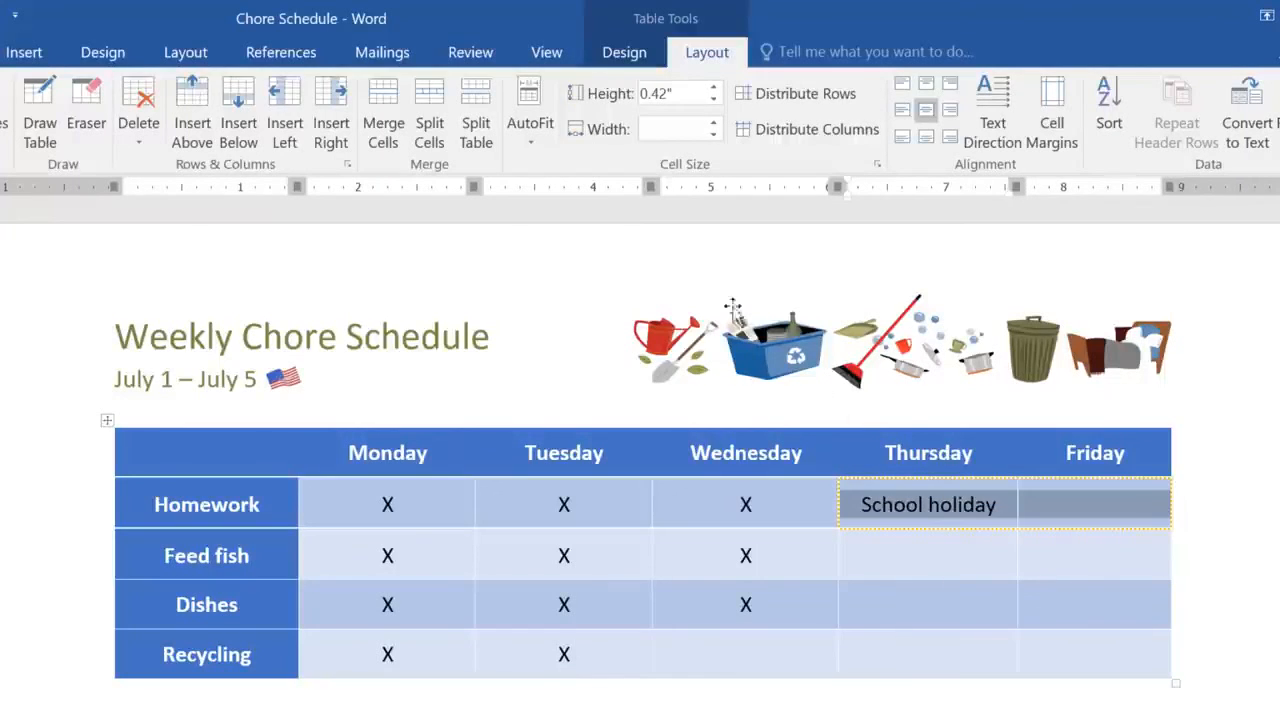
pyautogui.click(403, 110)
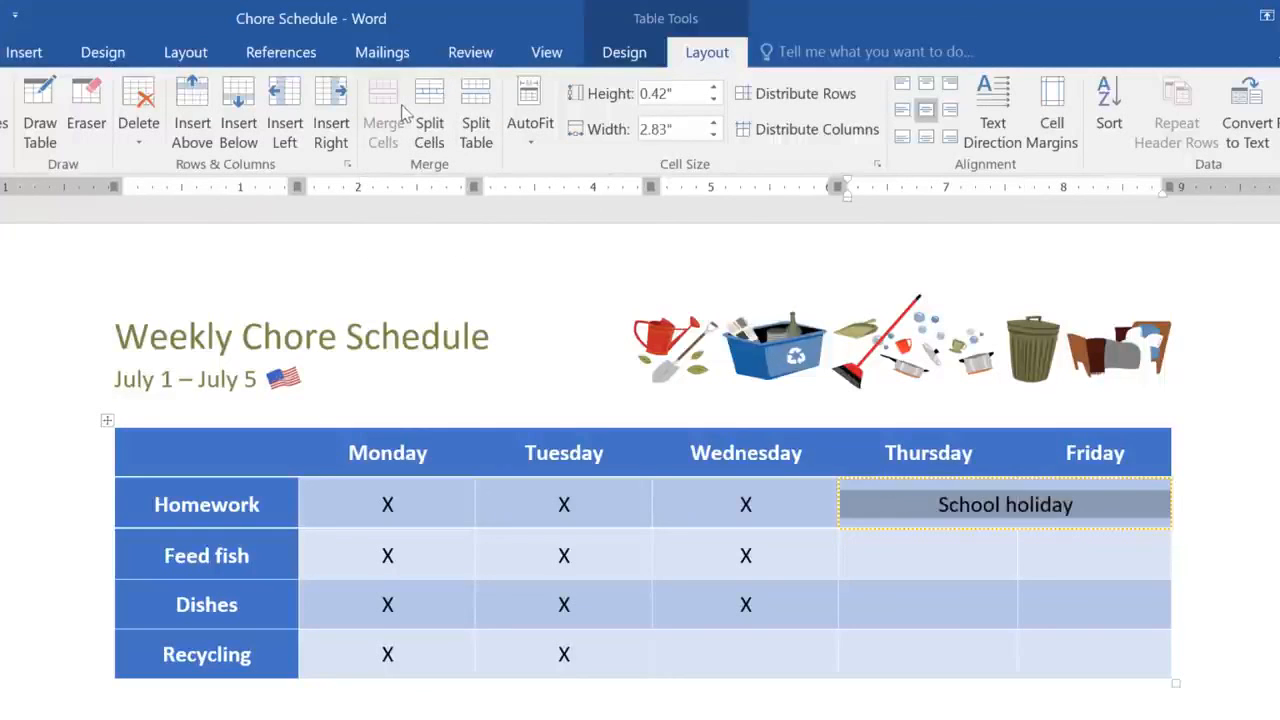
pyautogui.click(195, 441)
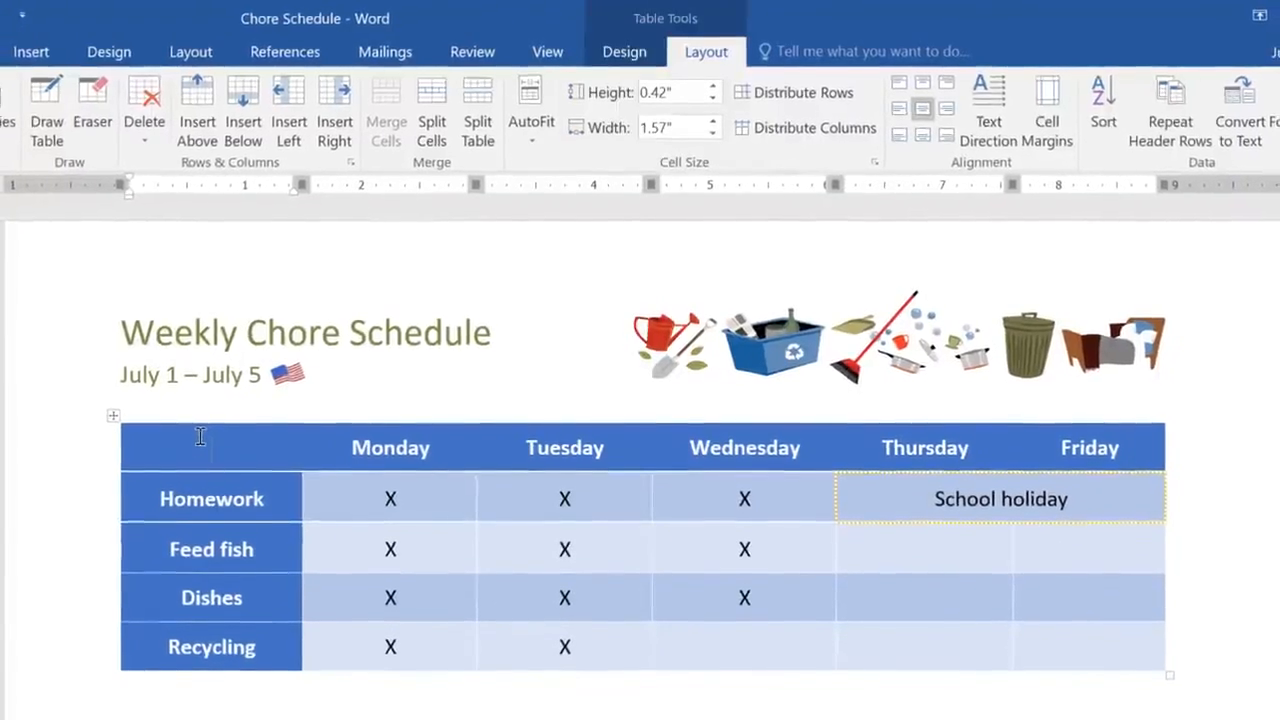